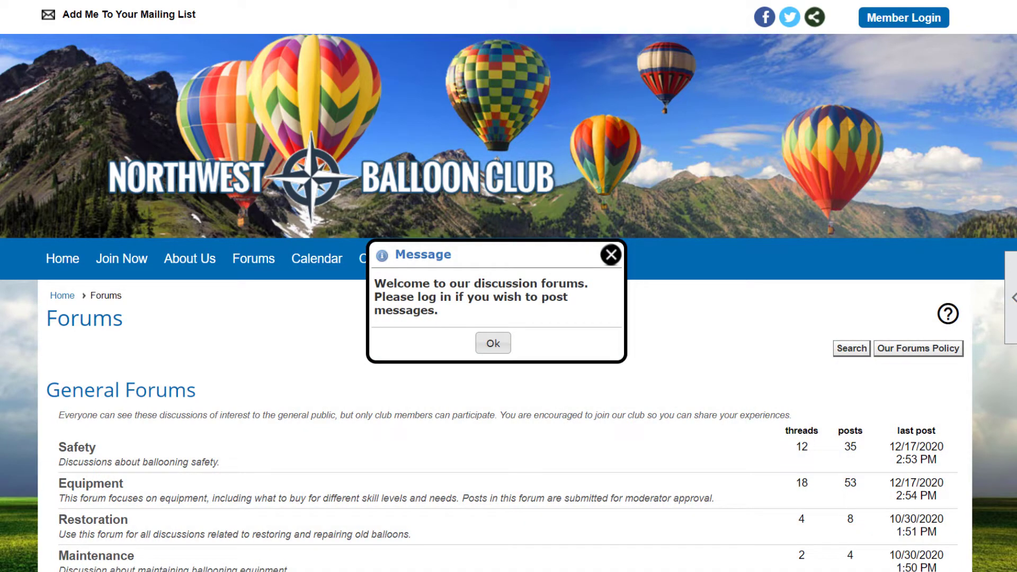
Dismiss the forums welcome message and look over the General Forums and Members Only Forums lists
left_click(493, 343)
scroll(508, 339, "down", 2)
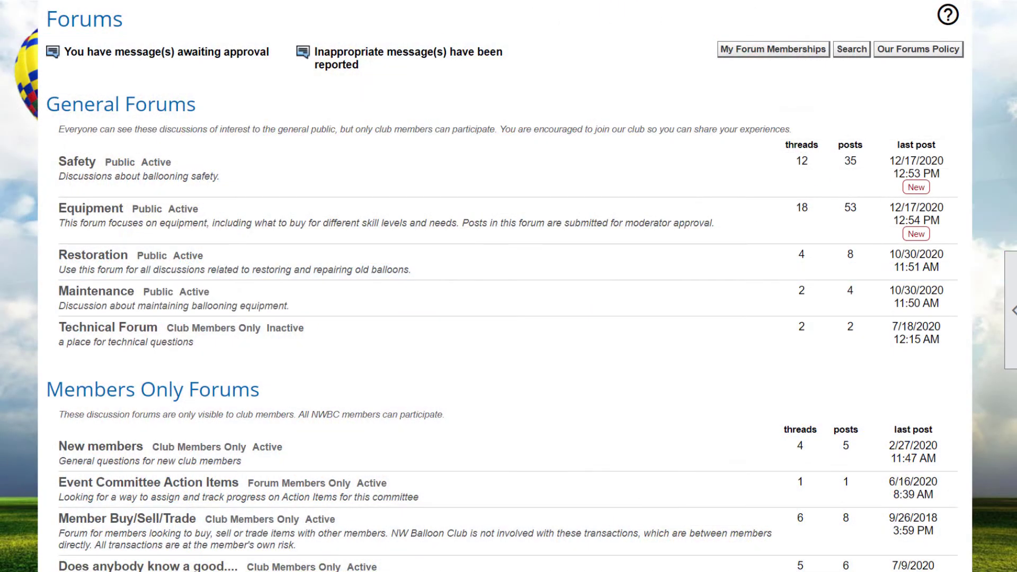
scroll(505, 297, "down", 5)
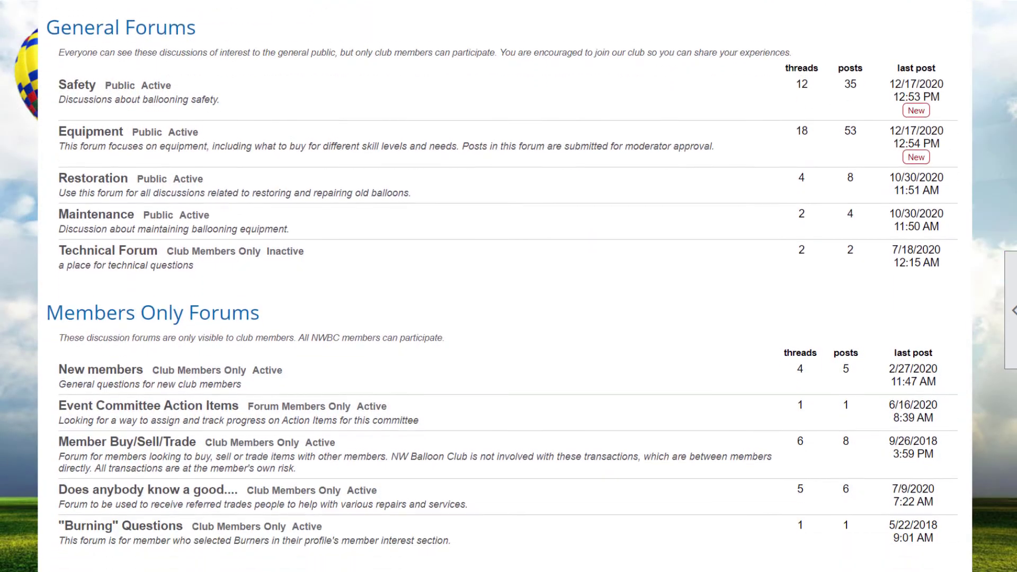
scroll(505, 286, "down", 2)
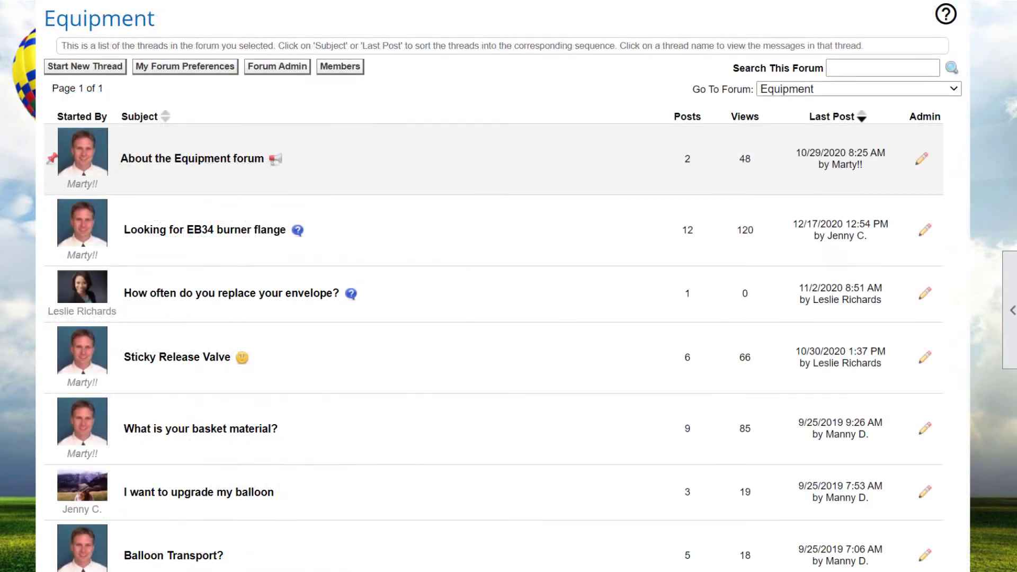
Open the Forums Manager from the Equipment forum and review the forum search criteria, including the Category and Membership choices
mouse_move(1006, 297)
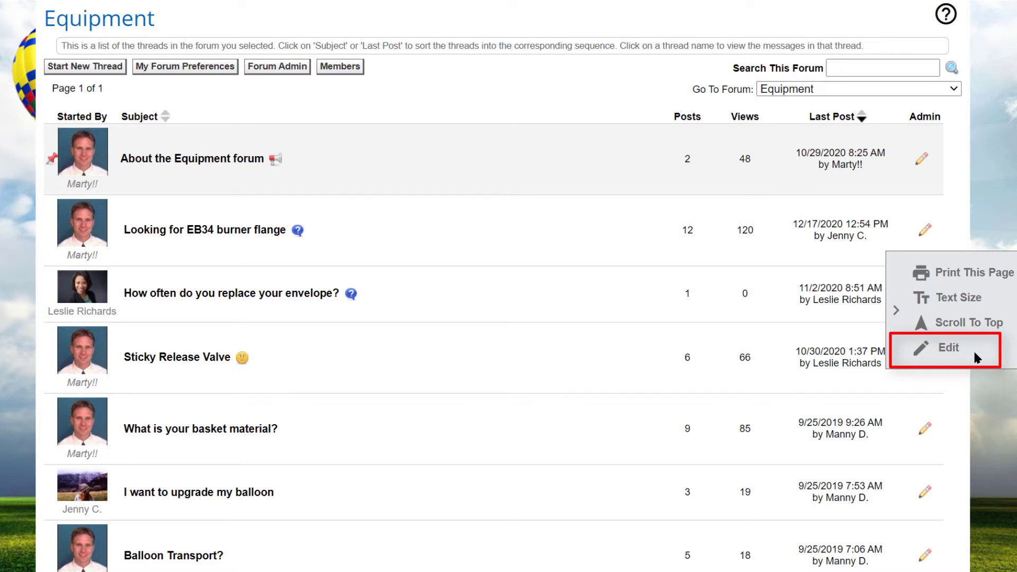
left_click(977, 358)
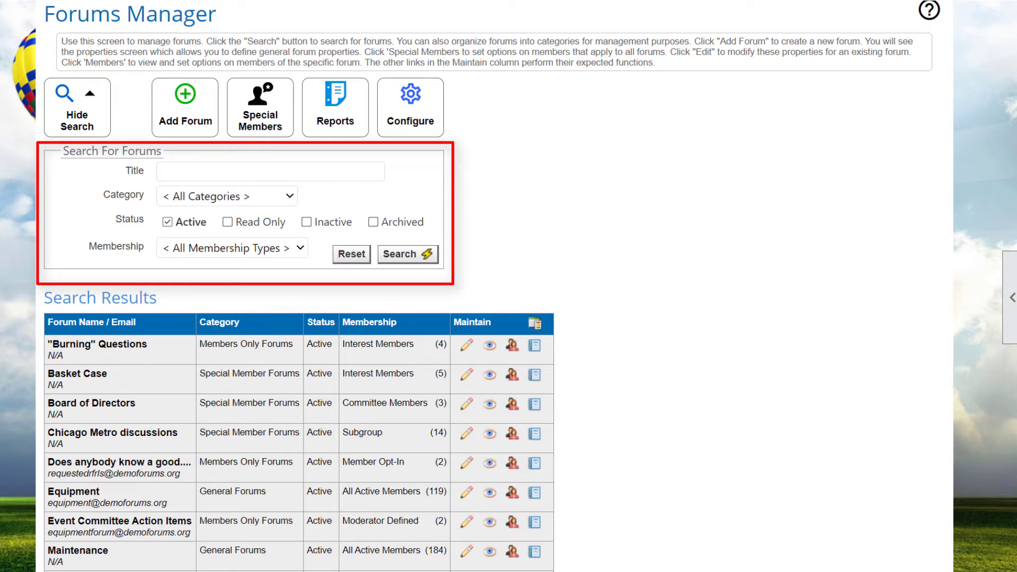
left_click(64, 113)
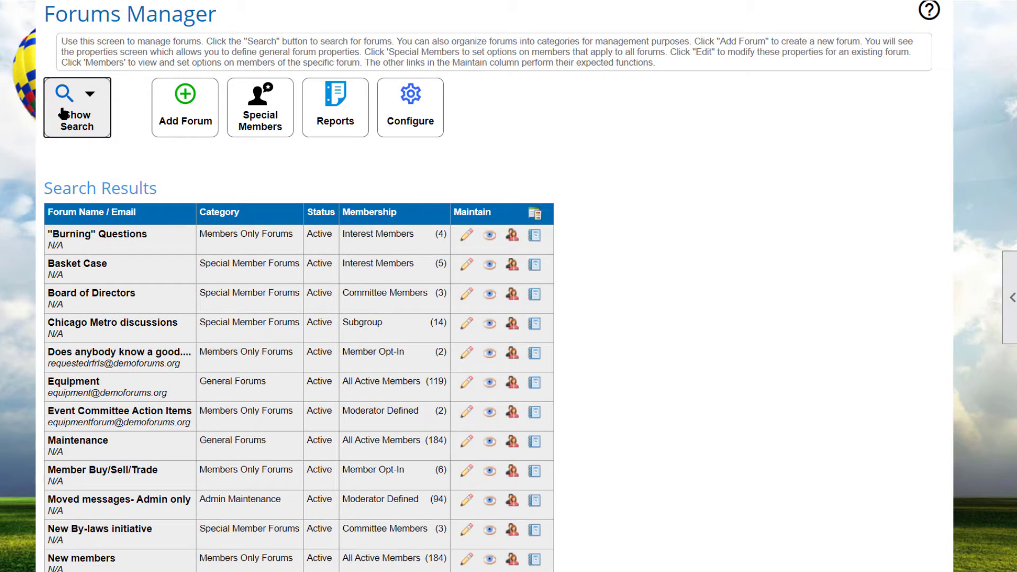
left_click(64, 113)
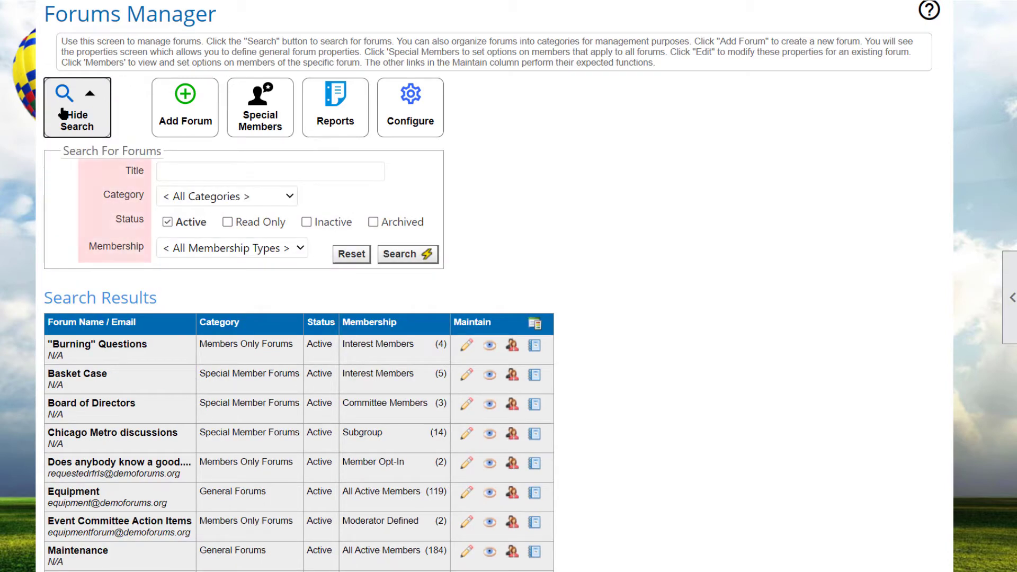
left_click(290, 198)
left_click(301, 249)
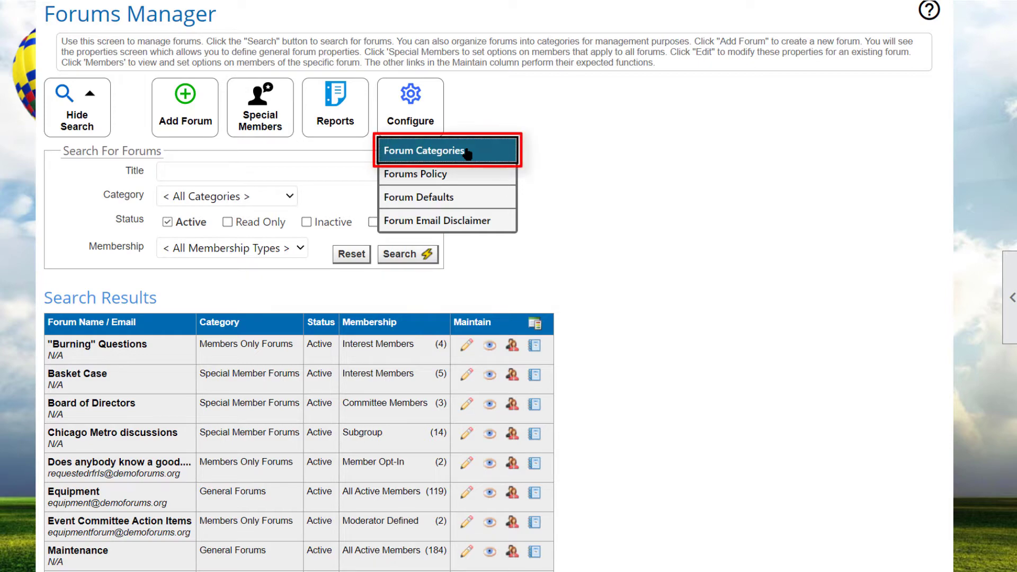
Add an active forum category named Sponsor Forums with the description "Discussions for our sponsors"
left_click(467, 152)
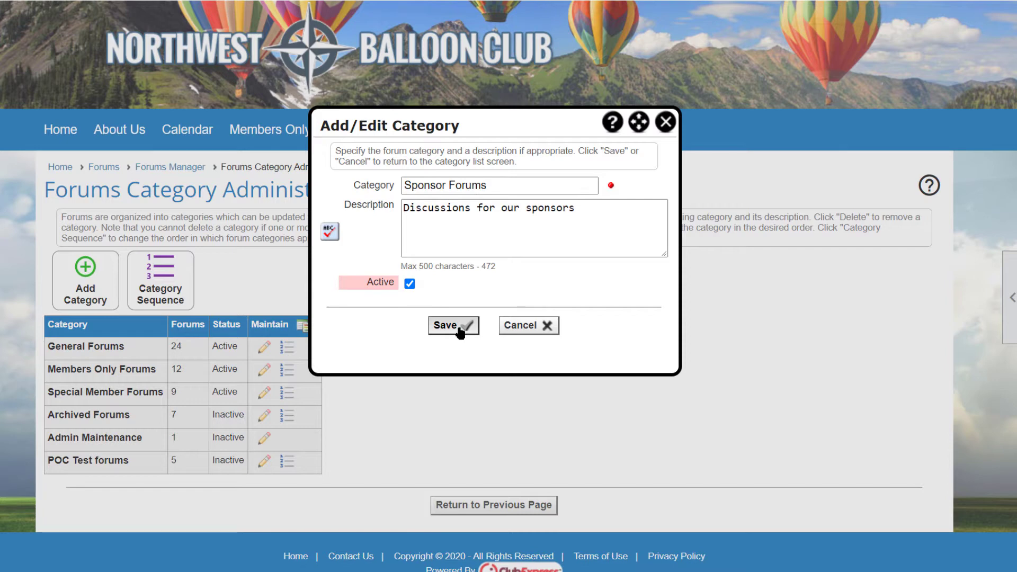
left_click(459, 331)
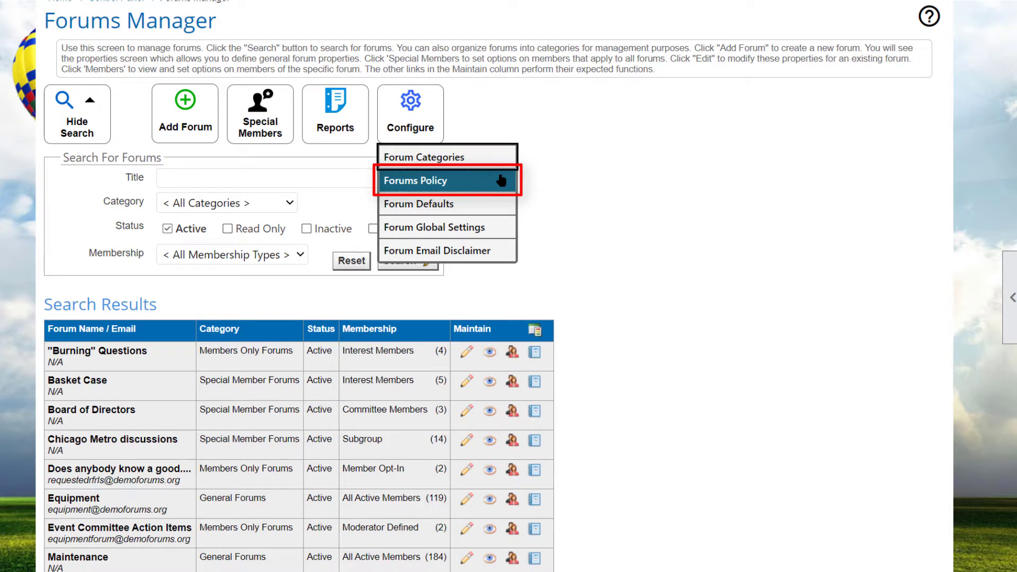
Format the word "final" in the Forums Policy text as bold at 20px
left_click(501, 181)
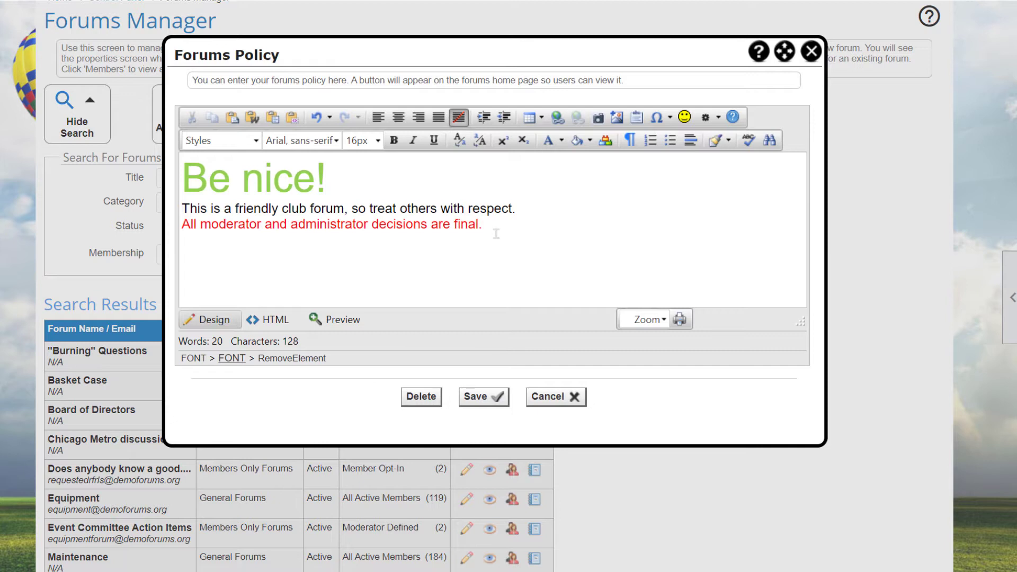
double_click(463, 225)
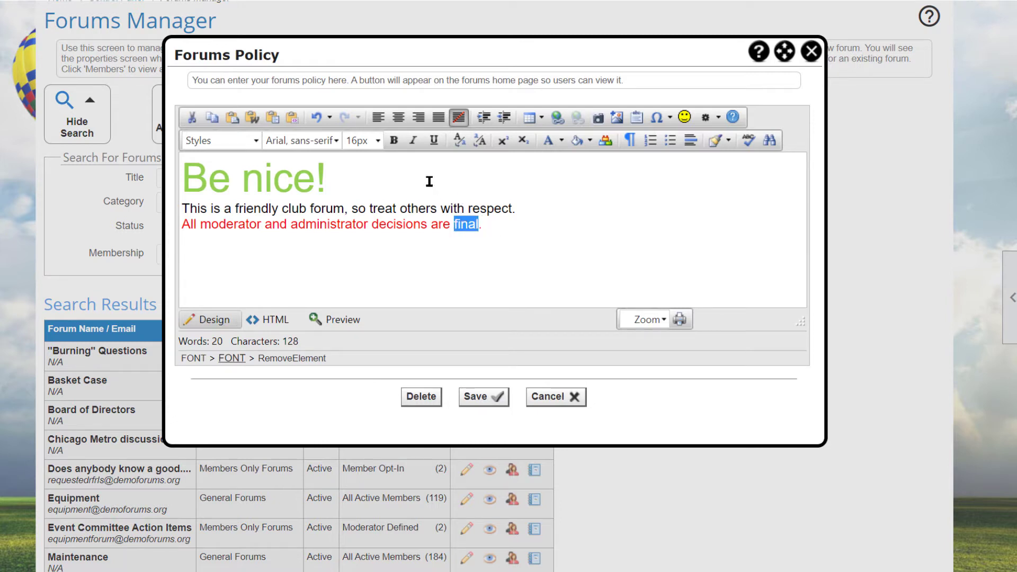
left_click(377, 140)
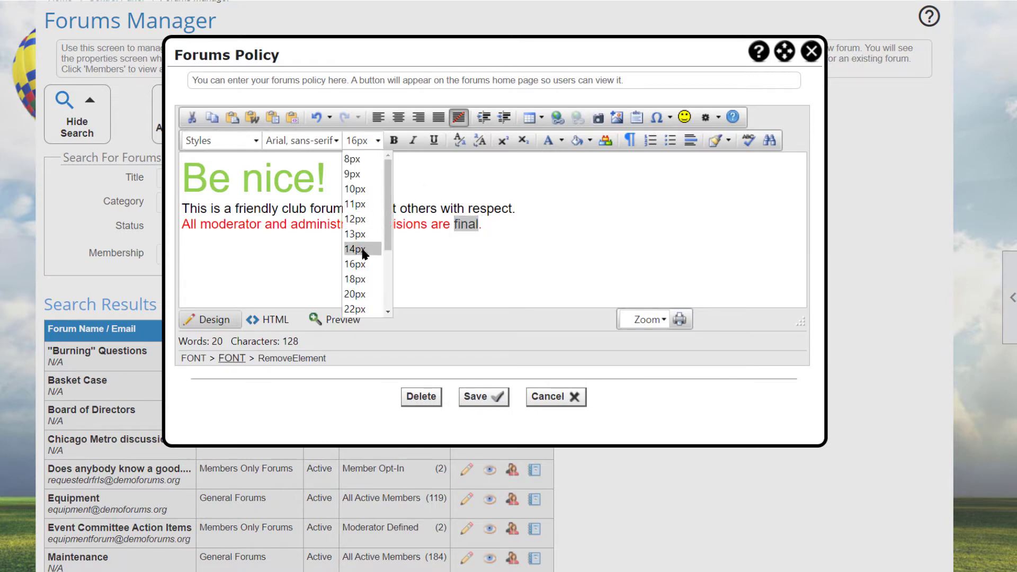
left_click(361, 294)
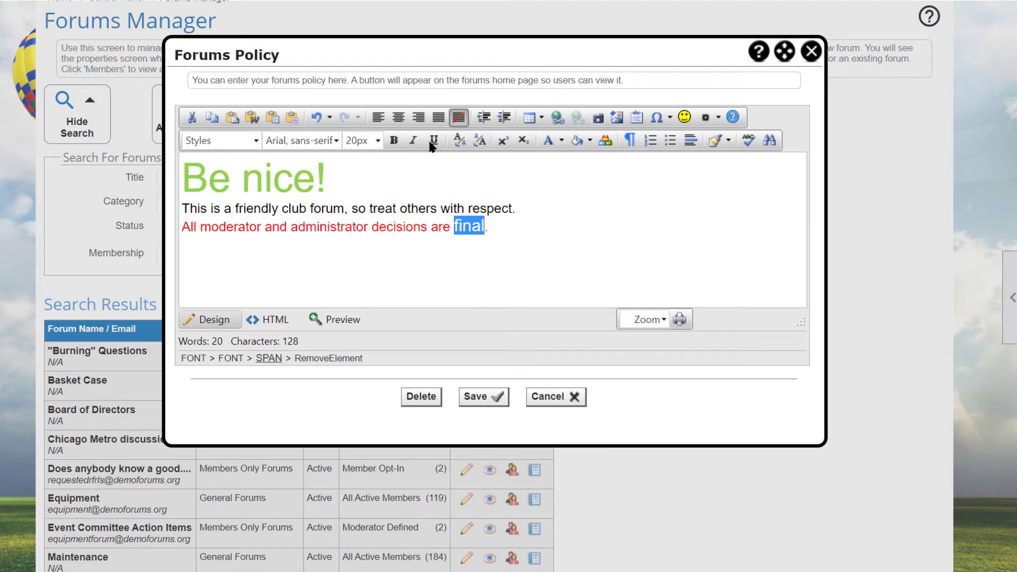
left_click(393, 140)
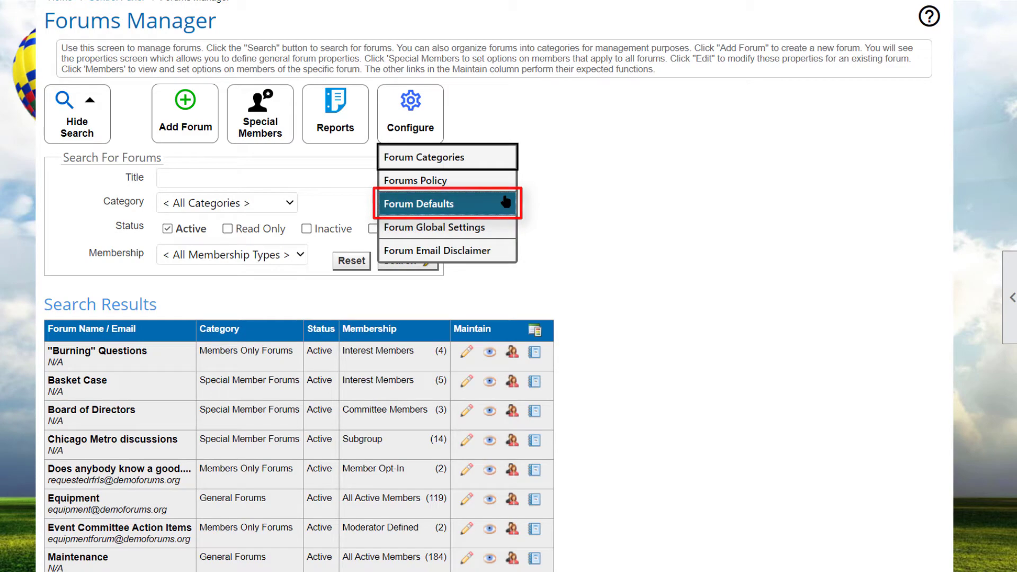
Open the Forum Defaults settings and examine the available default Visibility options
left_click(505, 202)
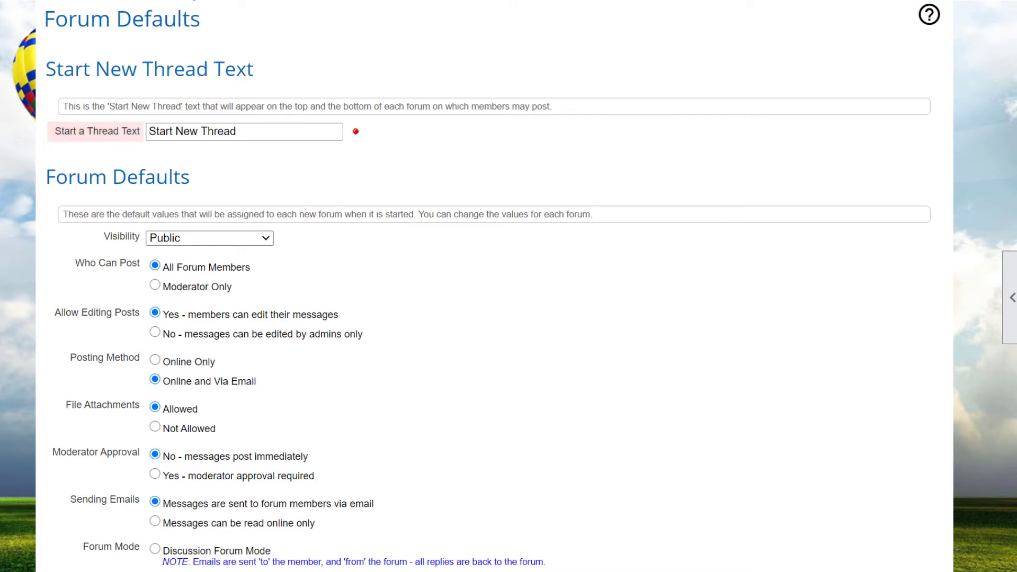
scroll(494, 286, "down", 2)
scroll(493, 286, "down", 2)
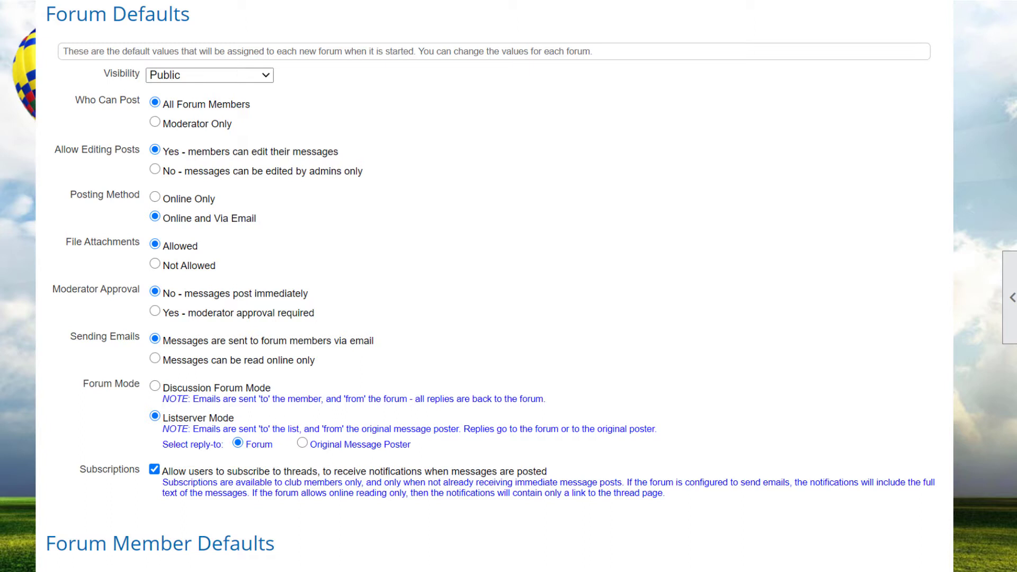
left_click(265, 76)
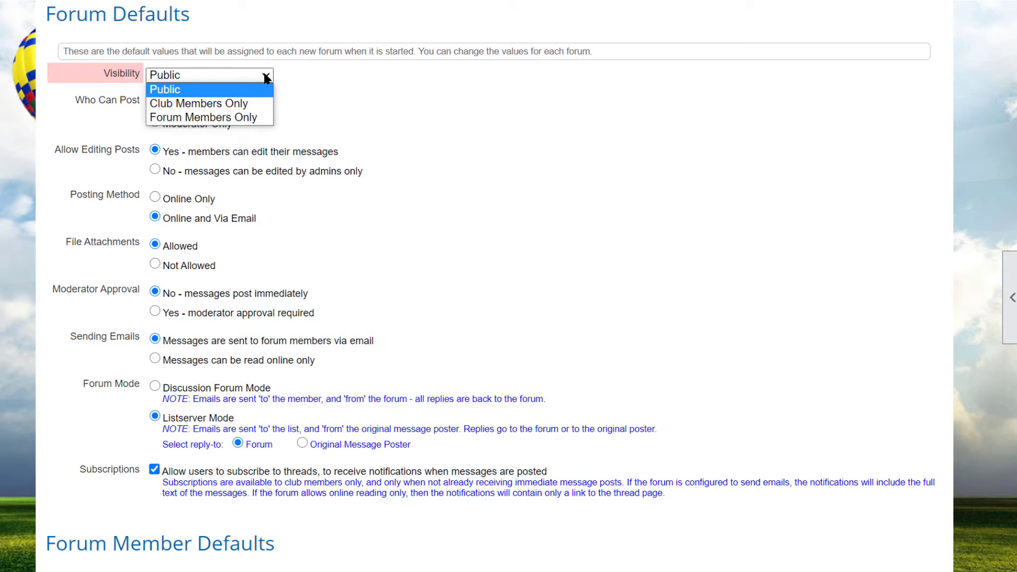
left_click(266, 76)
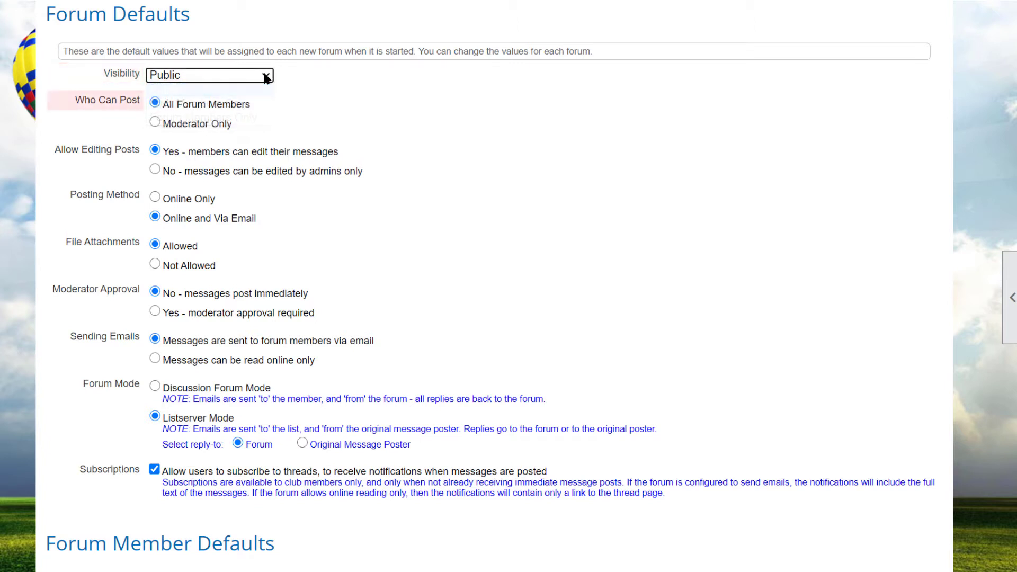
Try Moderator Only posting and admin-only message editing as defaults, restoring All Forum Members and member editing
left_click(154, 122)
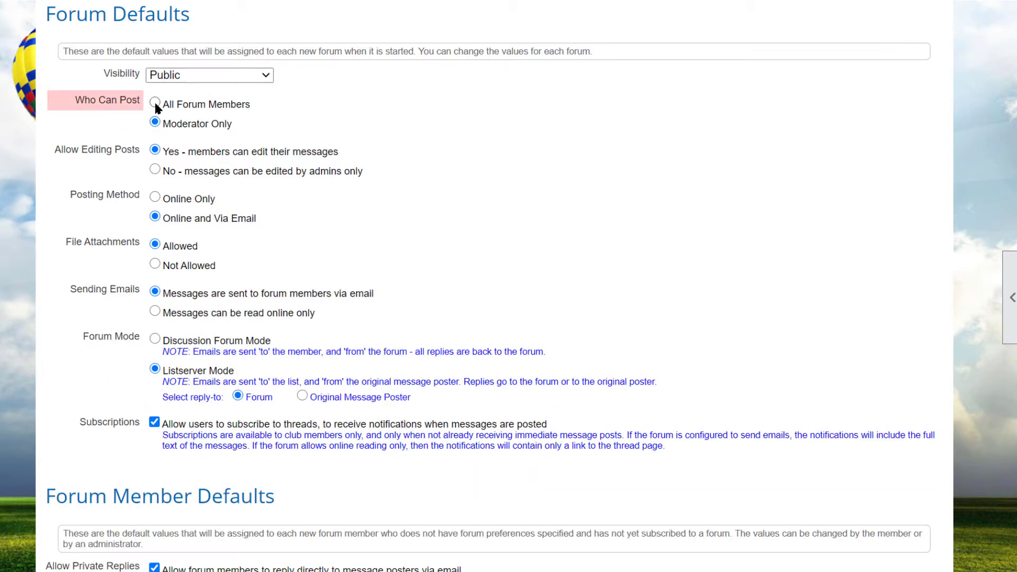
left_click(154, 103)
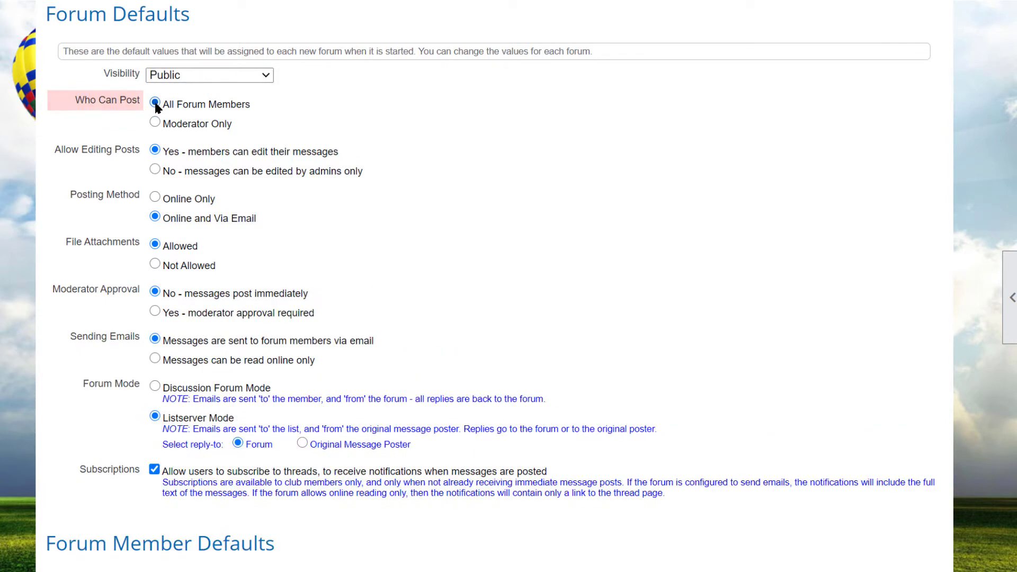
left_click(155, 170)
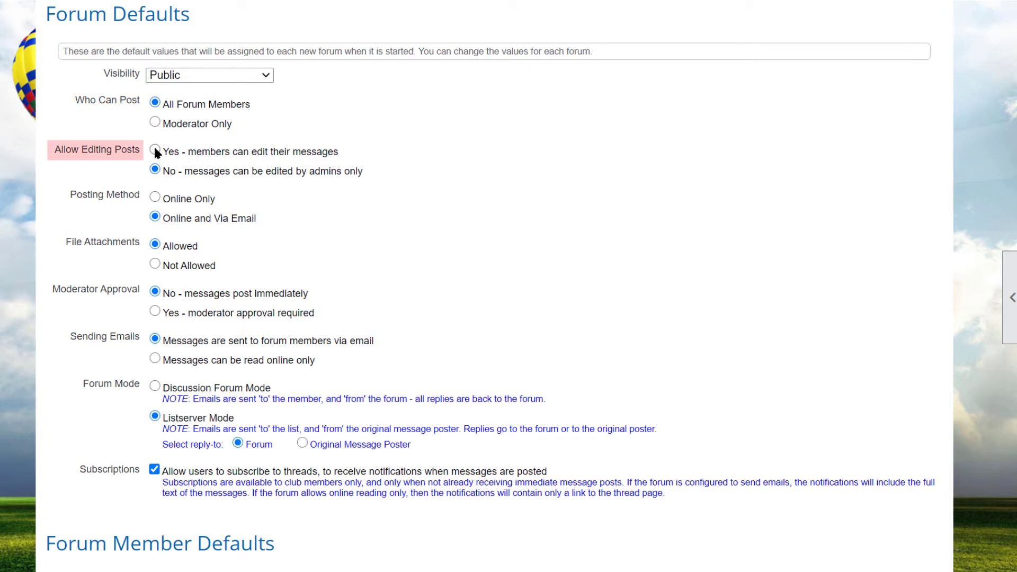
left_click(154, 150)
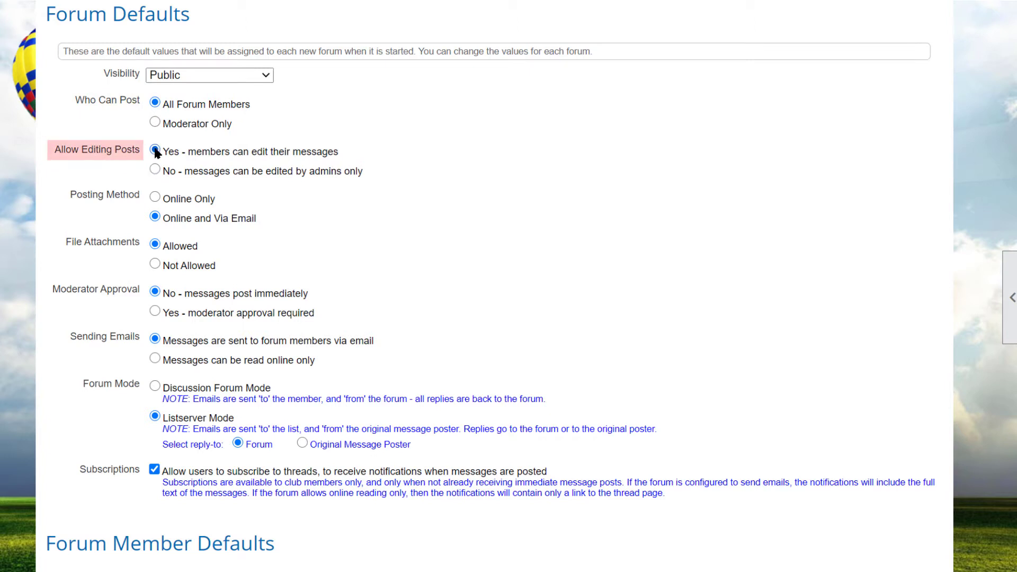
Try Online Only posting, disallowed file attachments and required moderator approval as defaults, returning each setting to its original choice
left_click(155, 197)
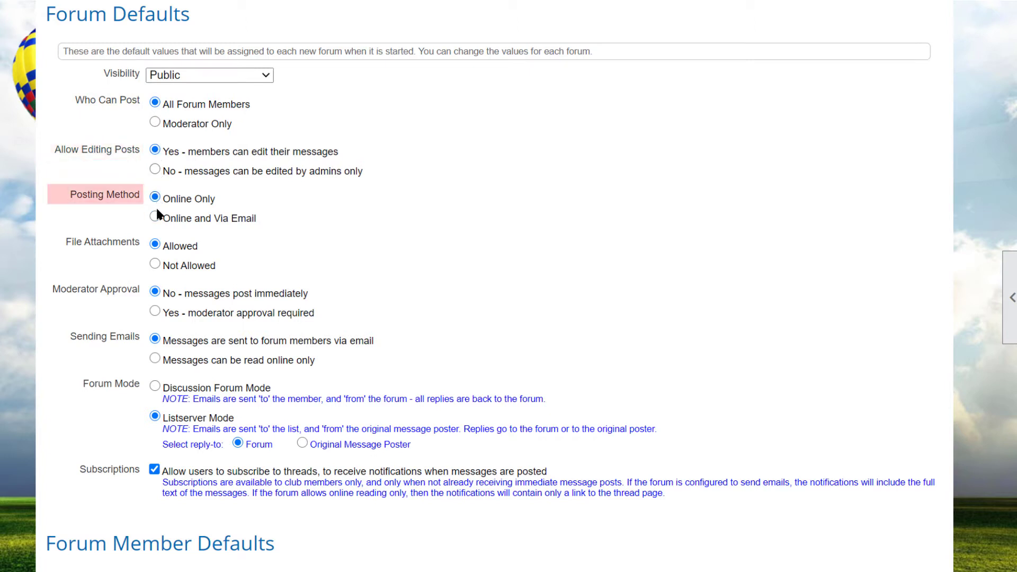
left_click(155, 217)
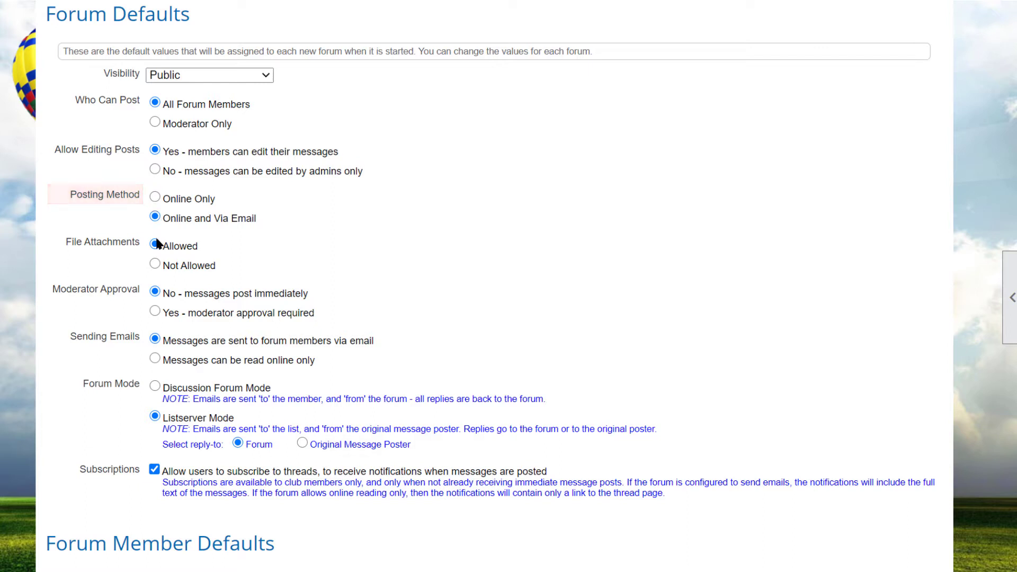
left_click(155, 264)
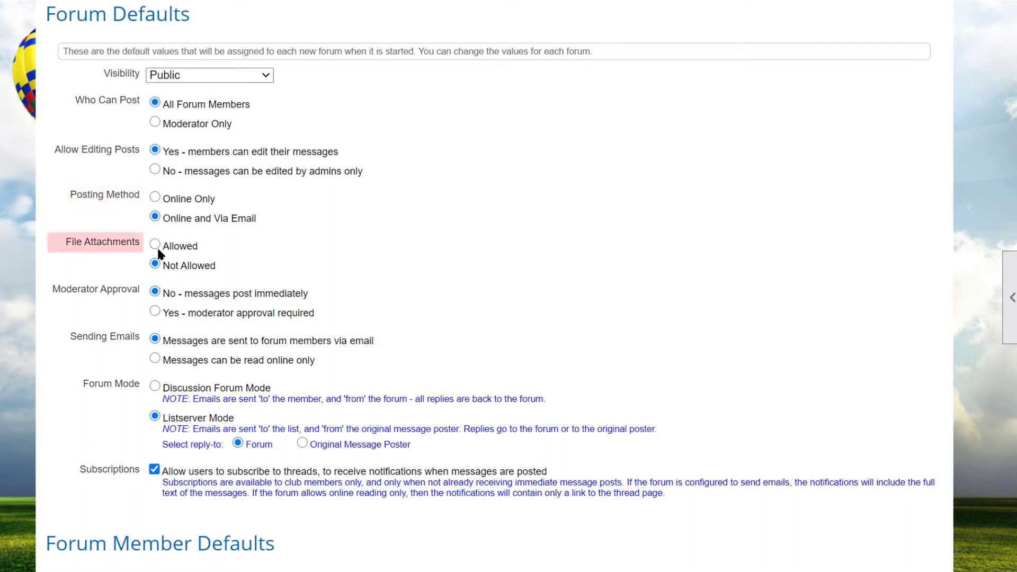
left_click(155, 244)
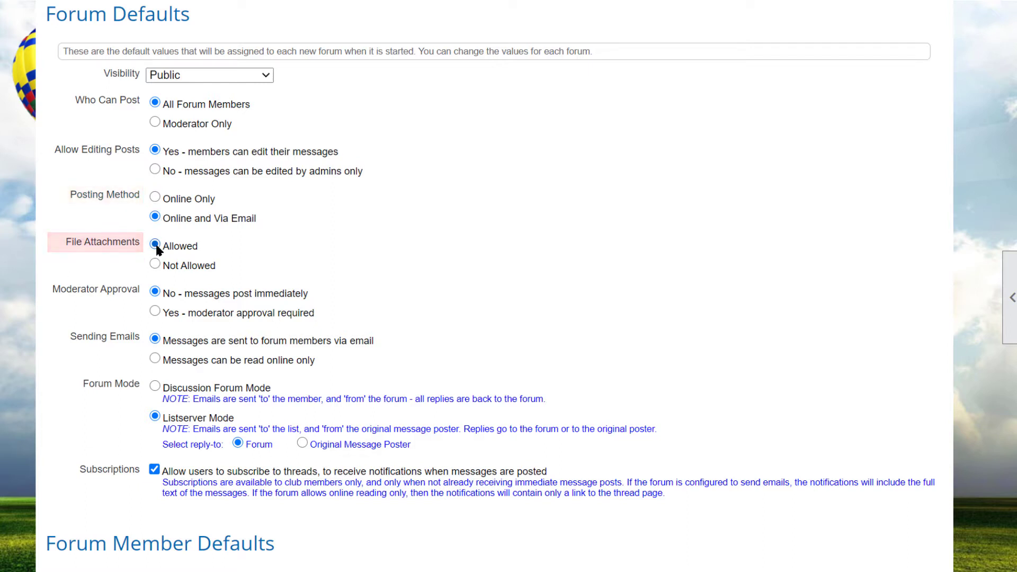
left_click(155, 311)
left_click(154, 292)
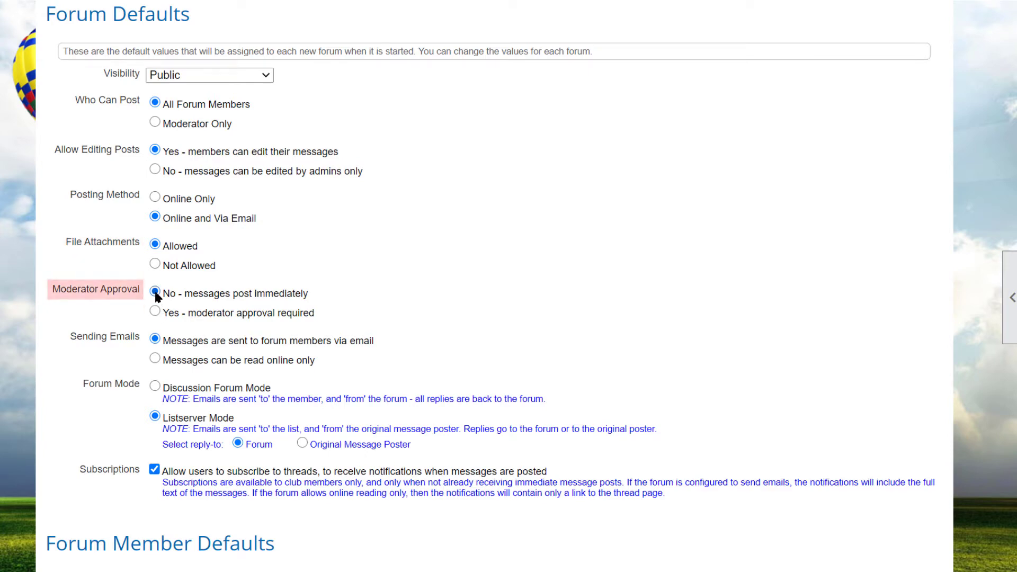
Try read-online-only messages and Discussion Forum Mode as defaults, restoring emails to forum members and Listserver Mode
scroll(155, 212, "down", 3)
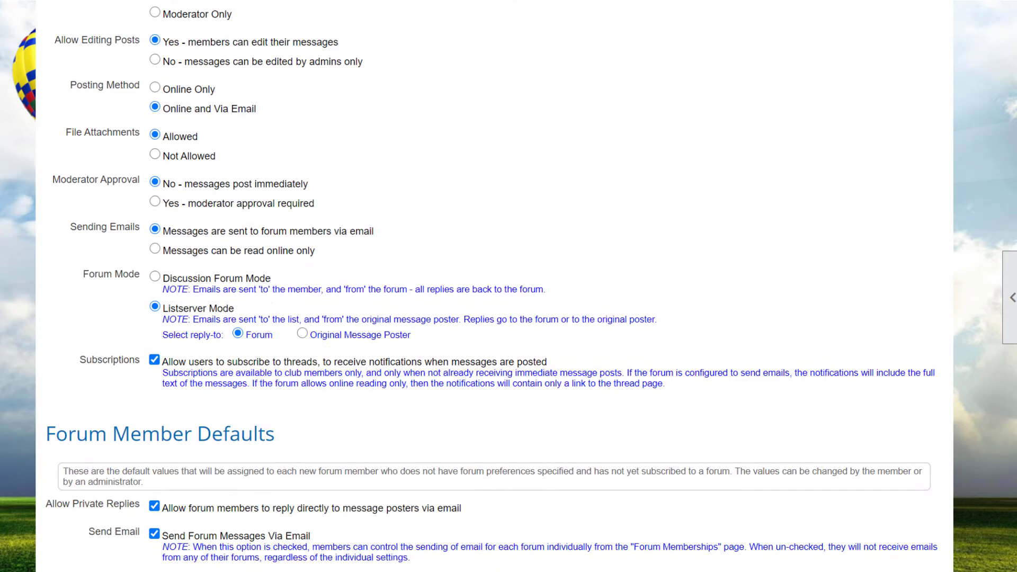
left_click(155, 209)
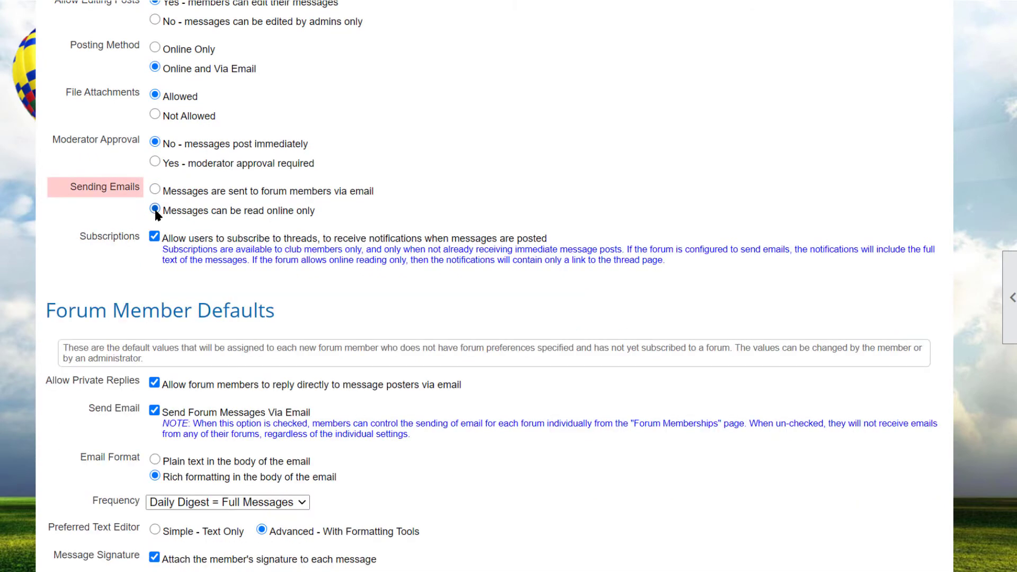
left_click(155, 190)
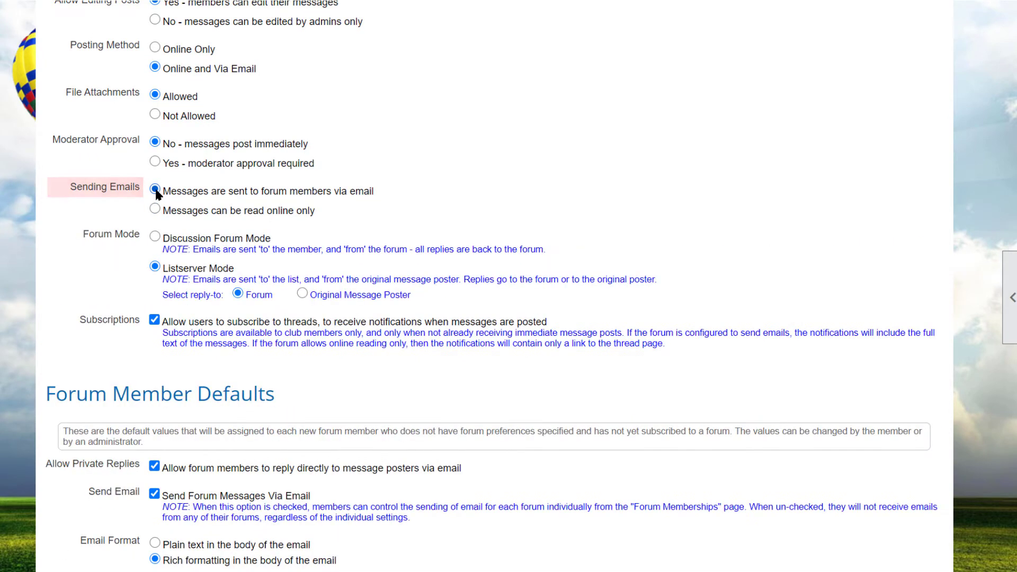
left_click(154, 236)
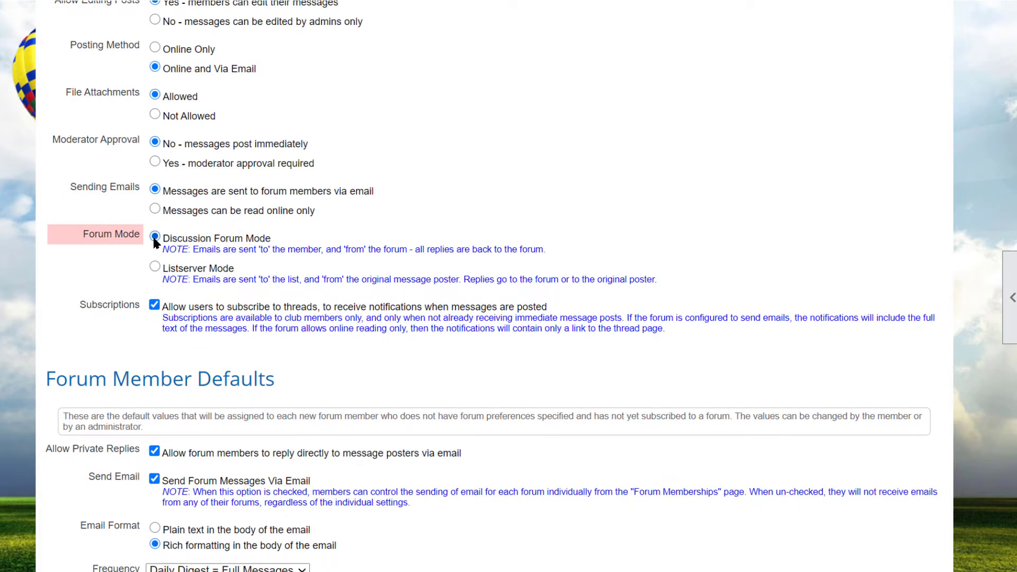
left_click(154, 266)
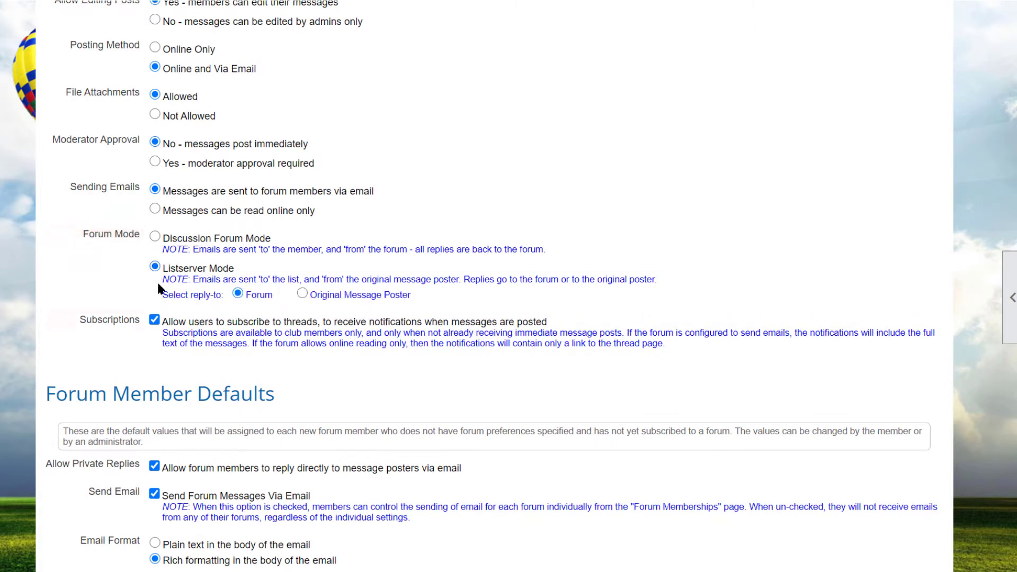
Switch thread subscriptions off and back on in the forum defaults, and view the Forum Member Defaults section
left_click(156, 319)
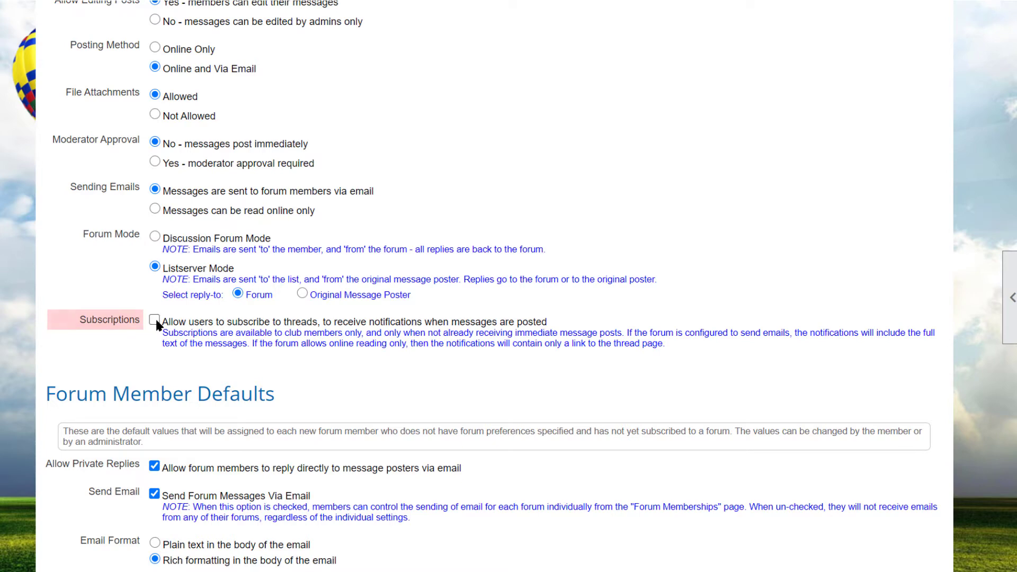
left_click(154, 319)
scroll(156, 319, "down", 5)
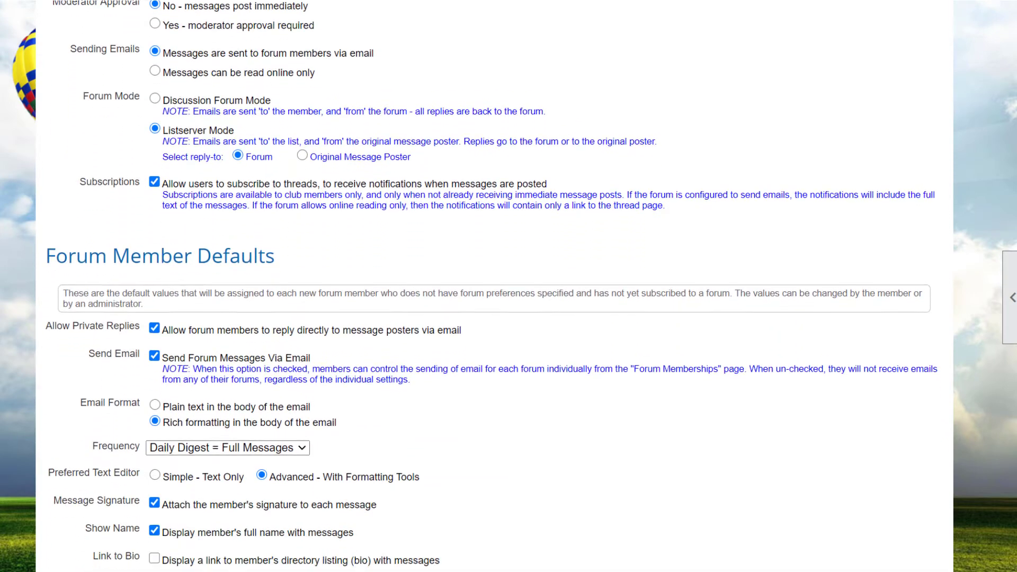
Try disallowing private replies and forum emails in the Forum Member Defaults, restoring both options
scroll(491, 282, "down", 2)
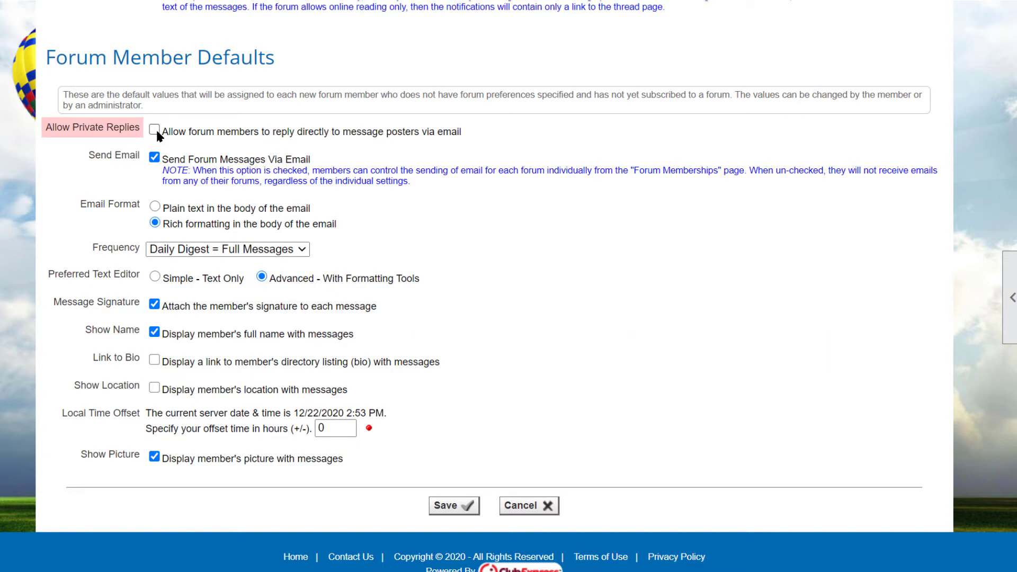
left_click(157, 161)
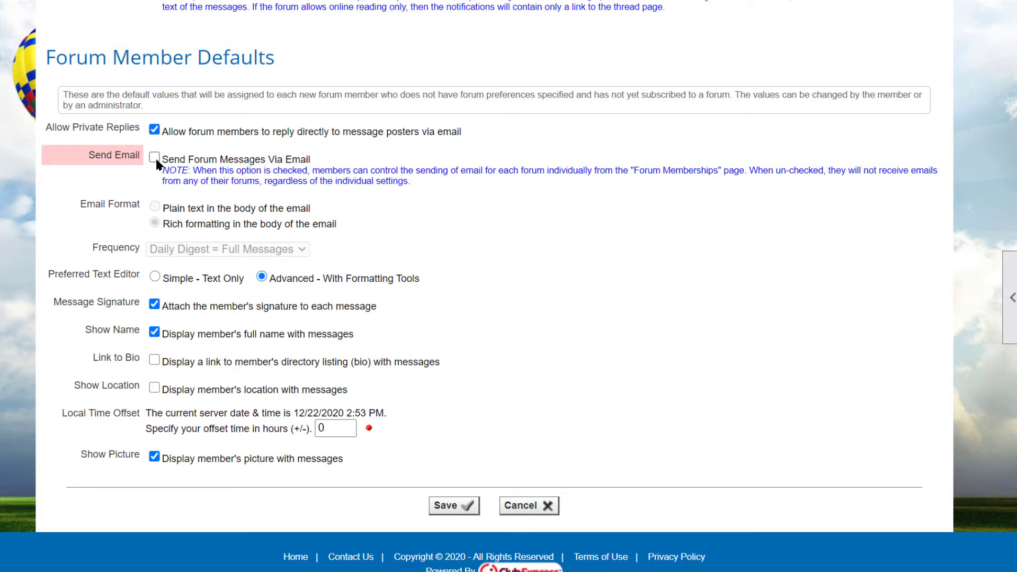
left_click(154, 158)
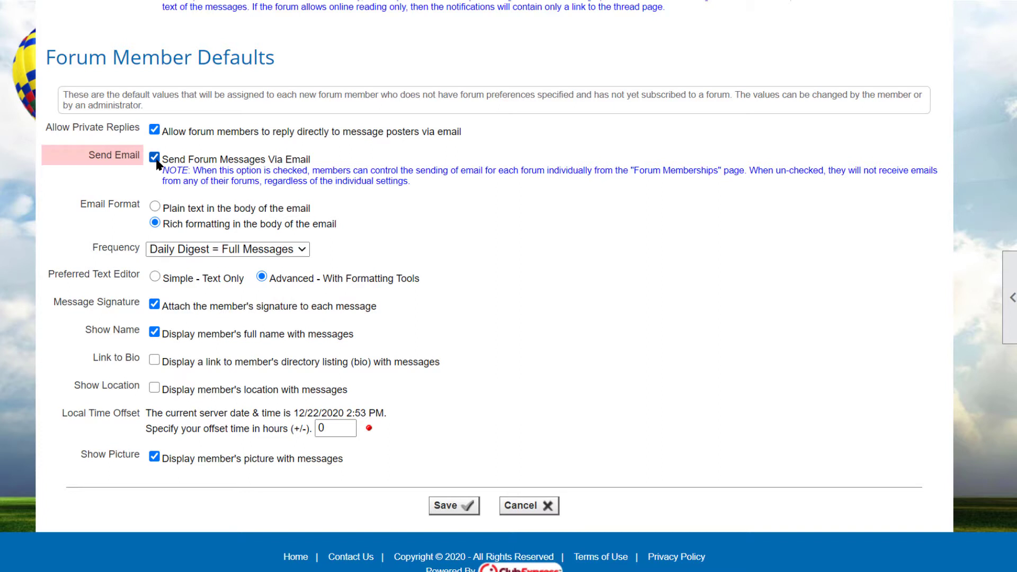
Try plain text as the default email format, restore rich formatting, and view the email frequency options
left_click(155, 206)
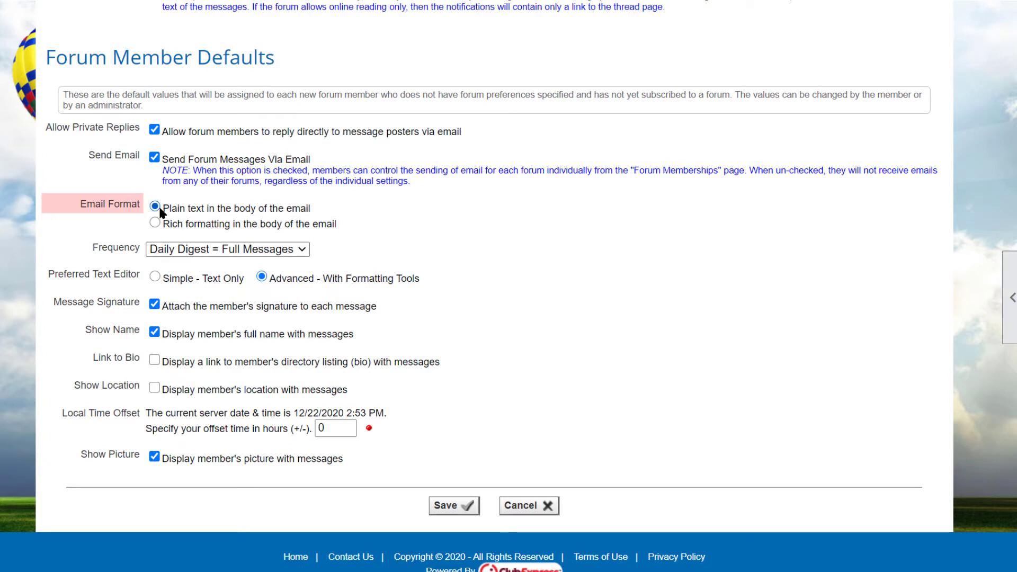
left_click(156, 222)
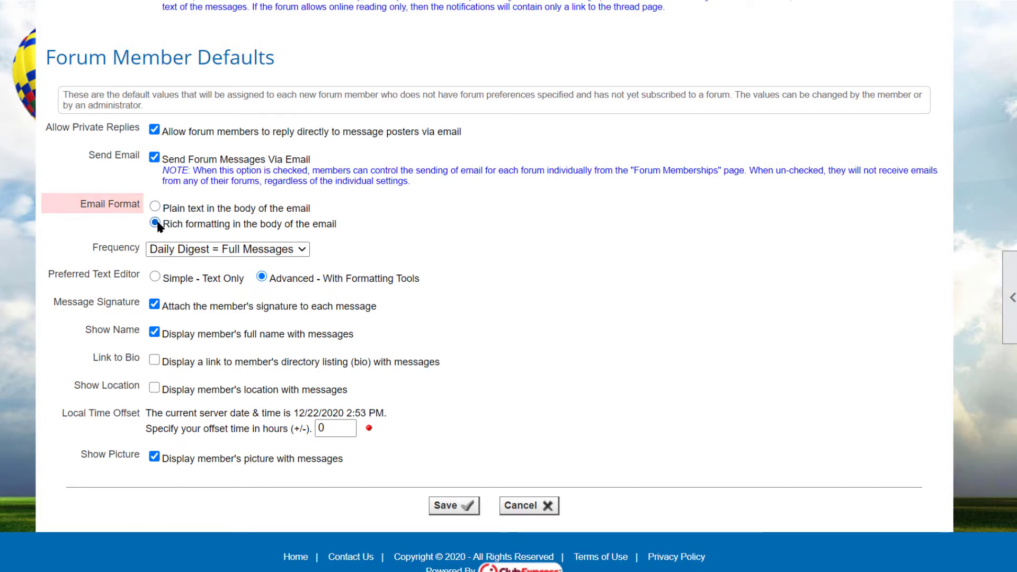
left_click(302, 253)
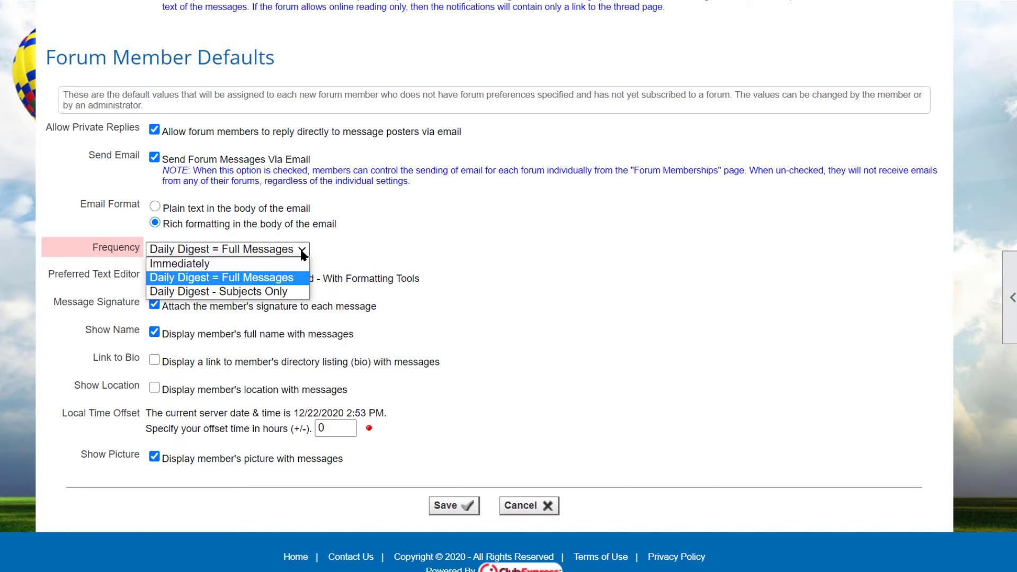
left_click(302, 253)
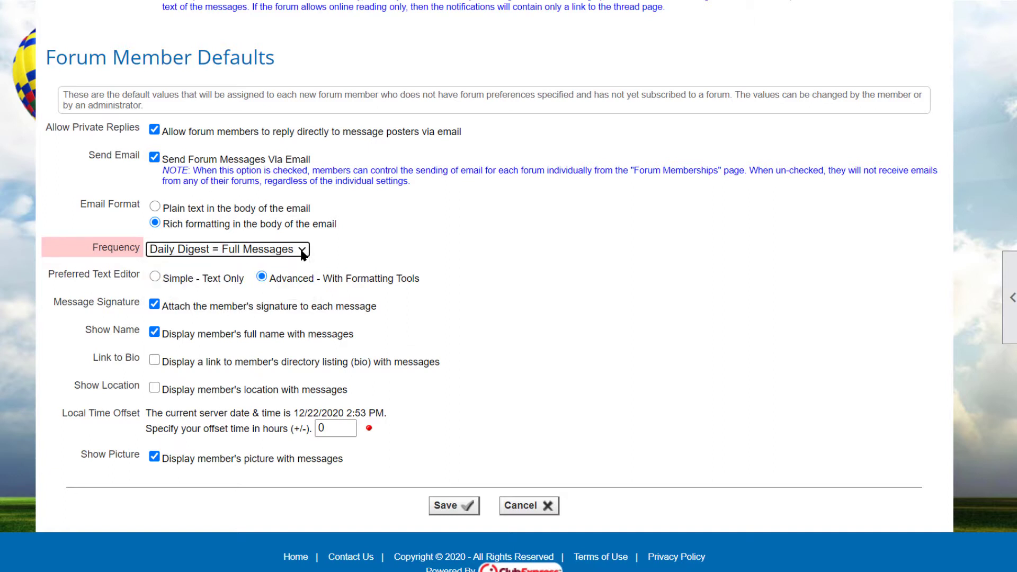
Try the Simple - Text Only editor and no message signature as member defaults, restoring the Advanced editor and the signature
left_click(154, 276)
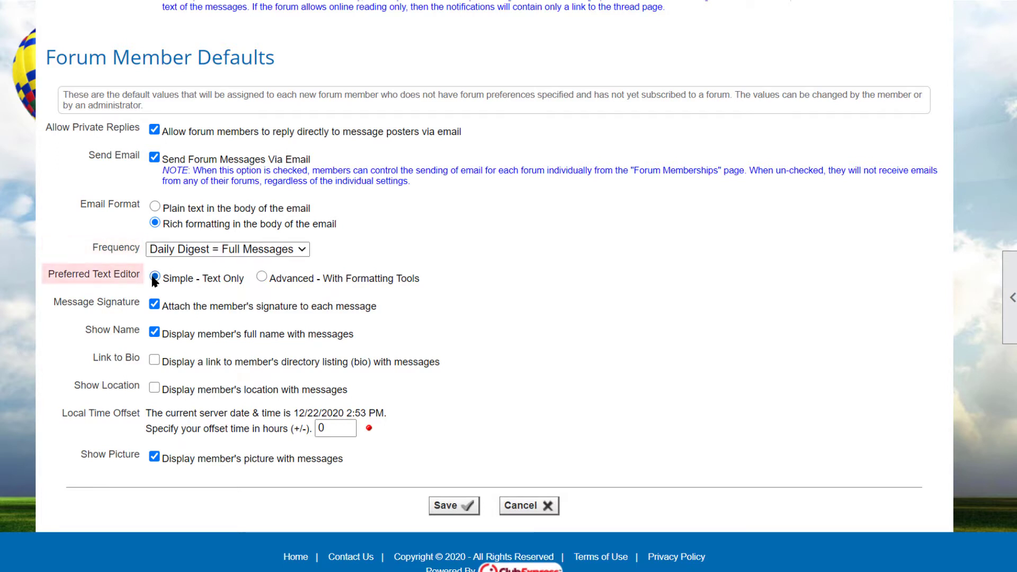
left_click(262, 277)
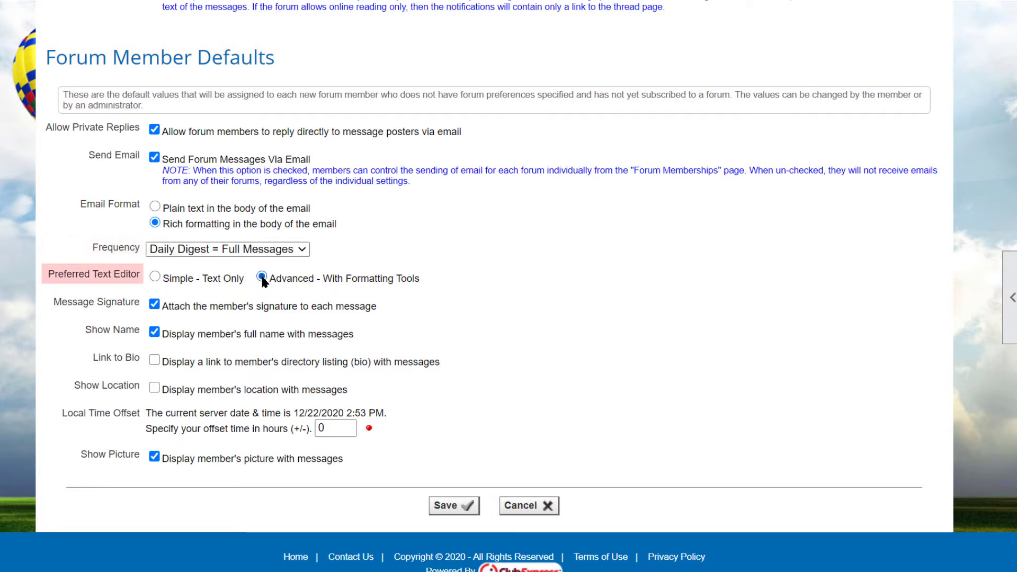
left_click(155, 305)
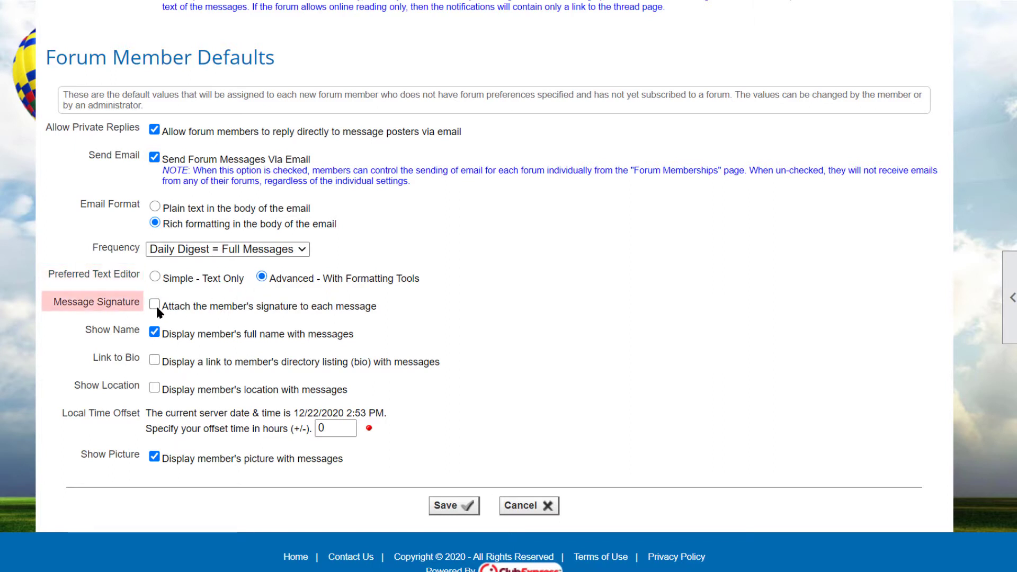
left_click(155, 306)
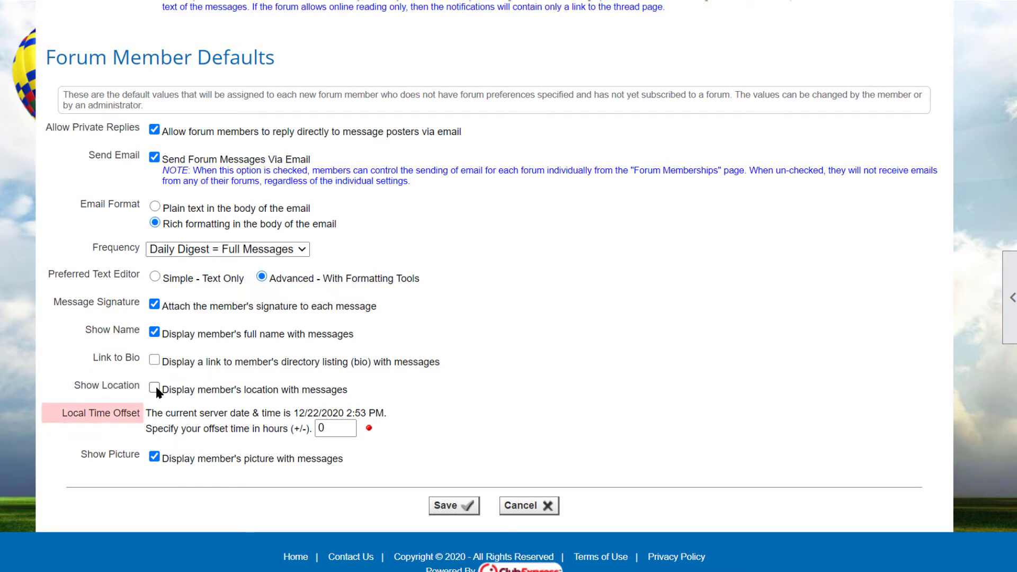
Keep members' pictures displayed with messages and save the default forum settings
left_click(155, 456)
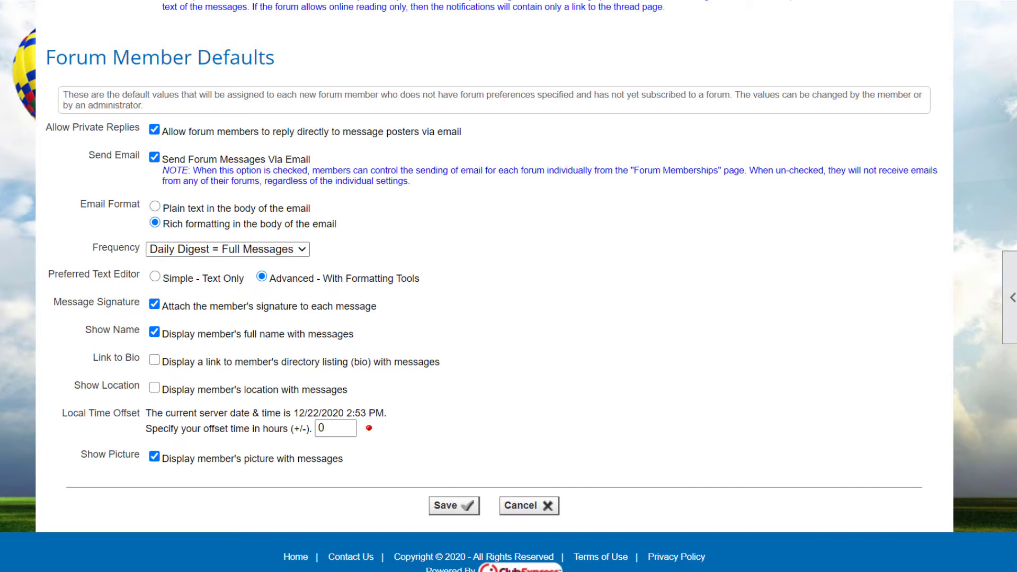
left_click(453, 505)
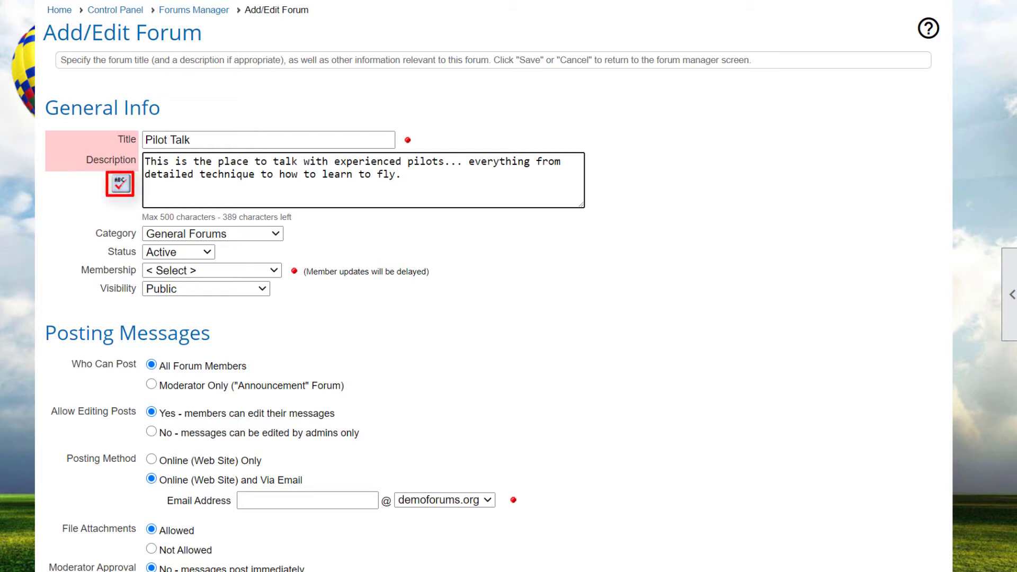
Place the Pilot Talk forum in the Members Only Forums category with the Active status
left_click(276, 238)
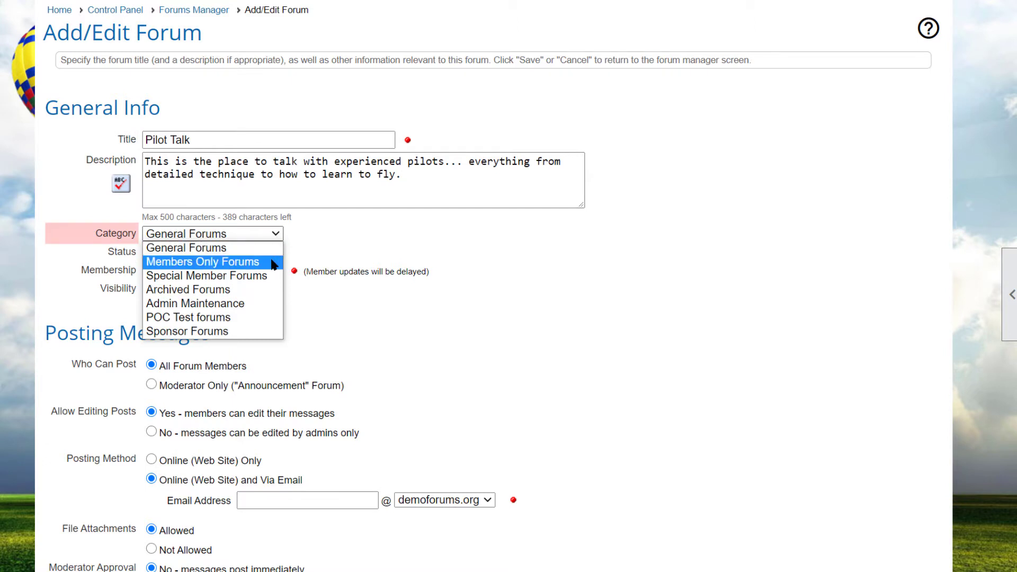
left_click(272, 262)
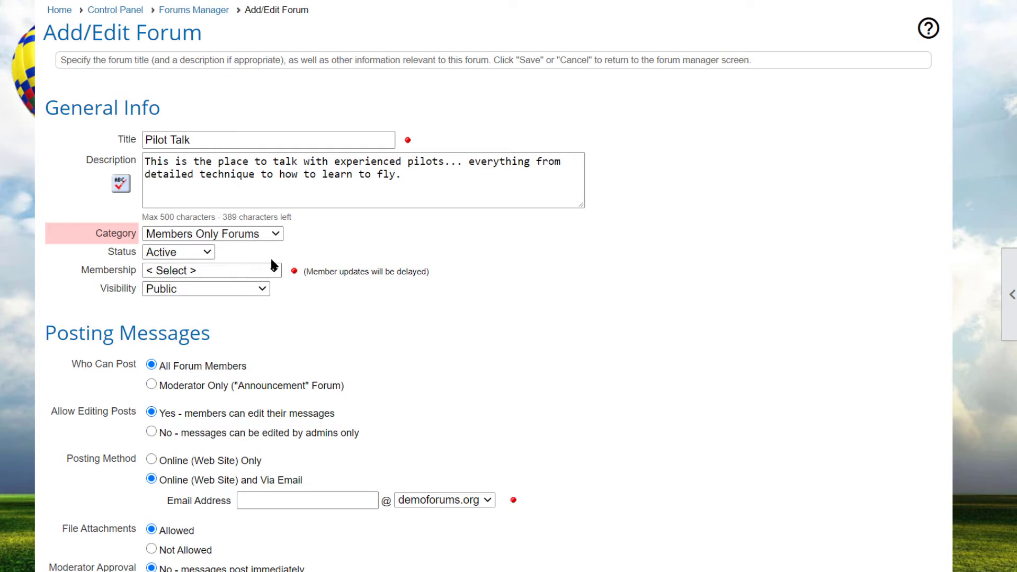
left_click(208, 253)
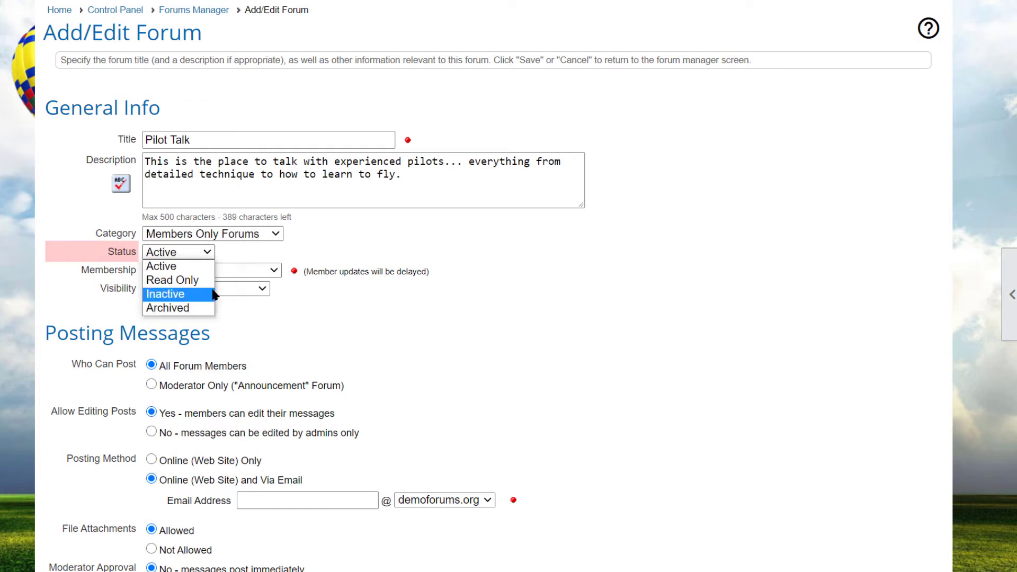
left_click(211, 266)
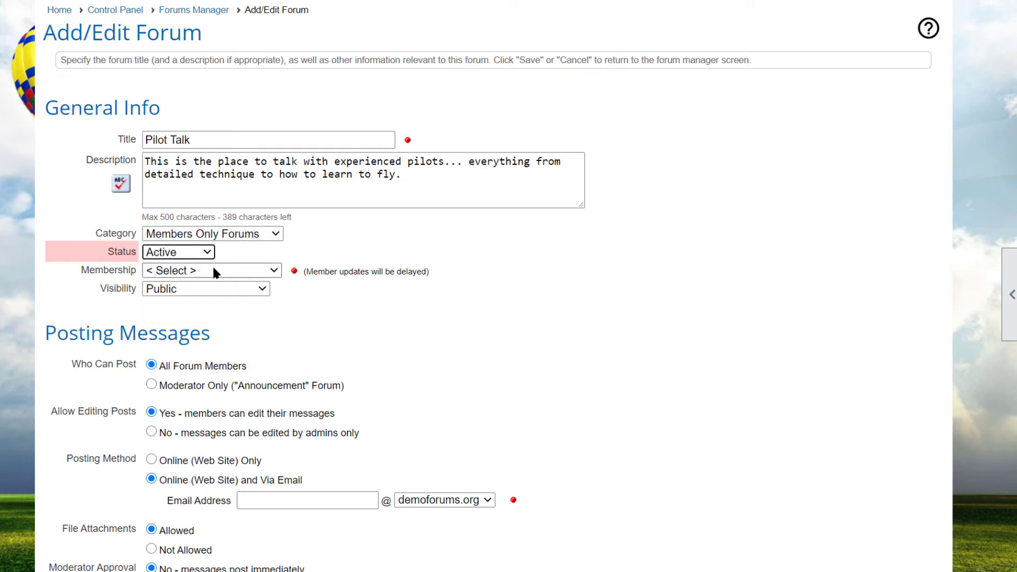
Try All Active Members, Member Opt-In and Moderator Defined as the Pilot Talk forum's membership
left_click(216, 271)
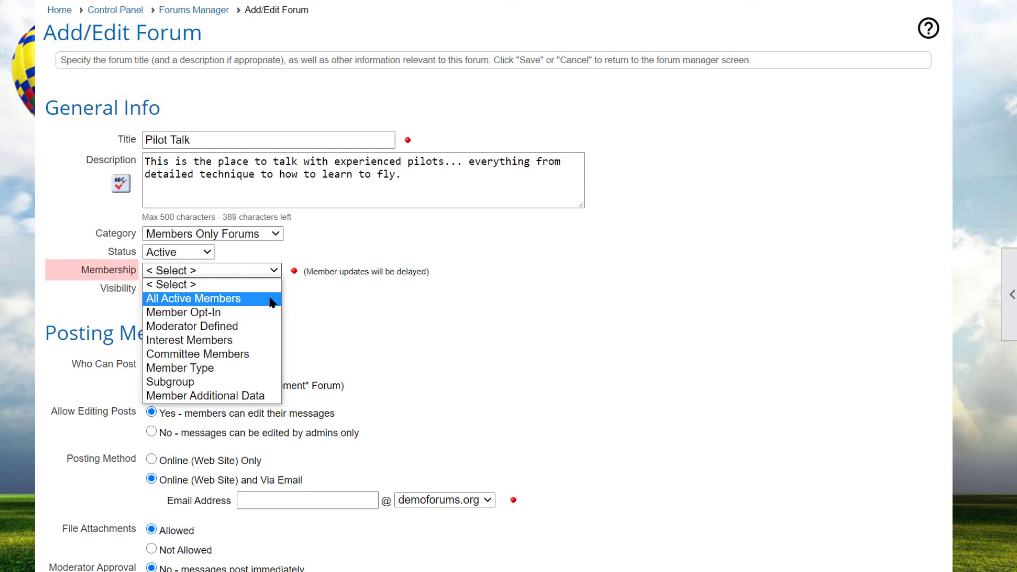
left_click(271, 300)
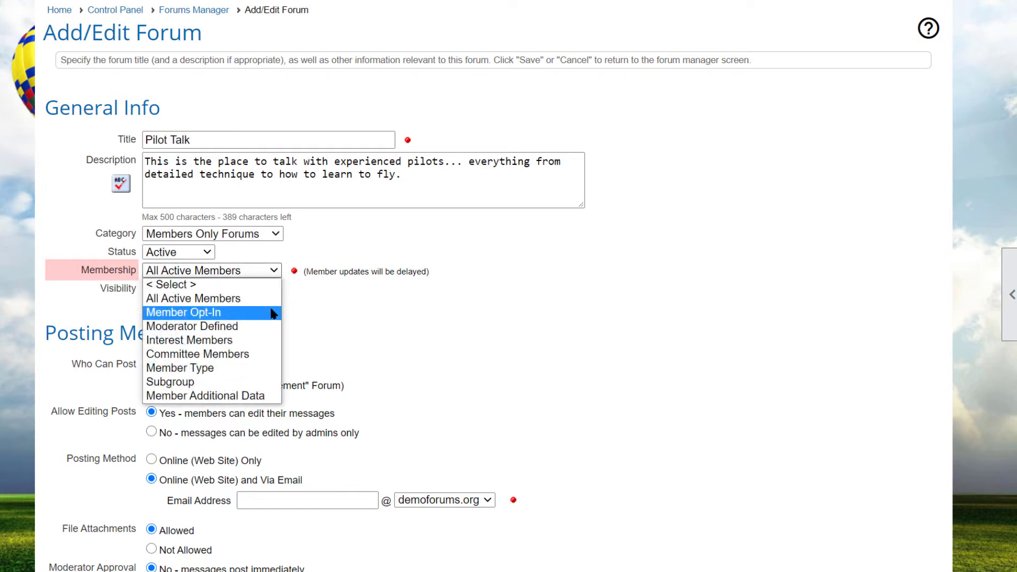
left_click(273, 312)
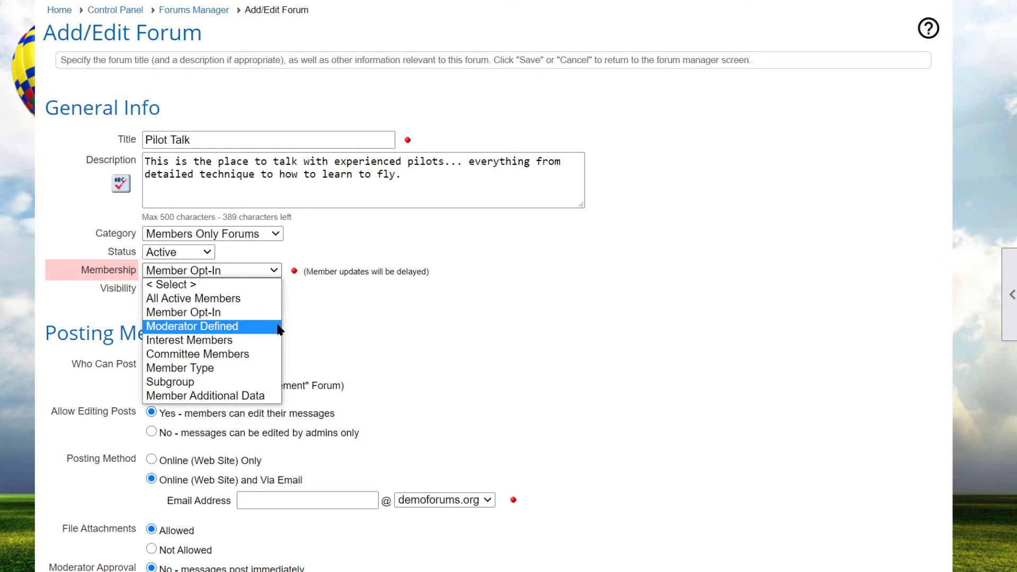
left_click(279, 328)
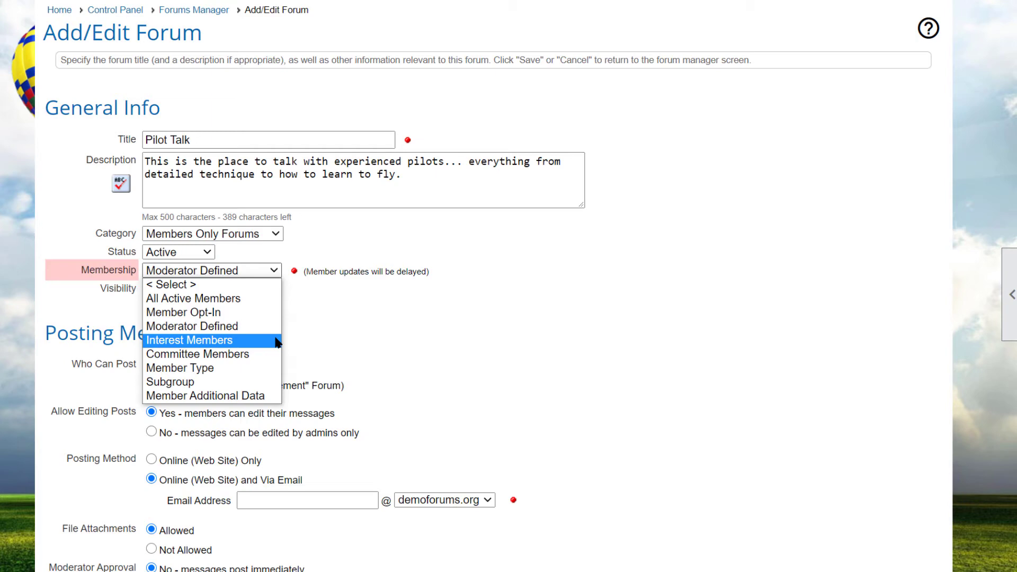
Try Interest Members as the forum's membership, specifying the Piloting interest
left_click(276, 341)
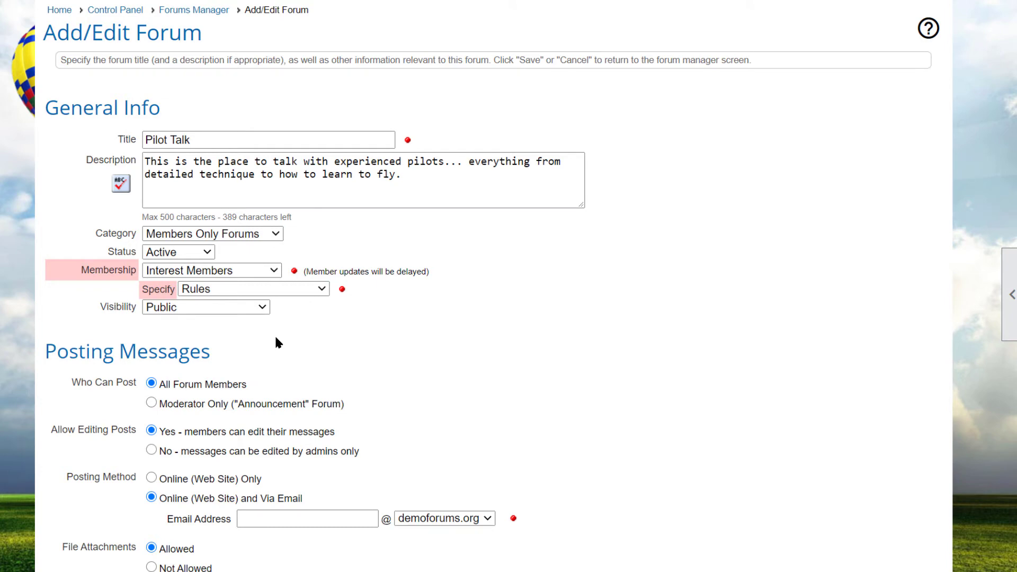
left_click(323, 290)
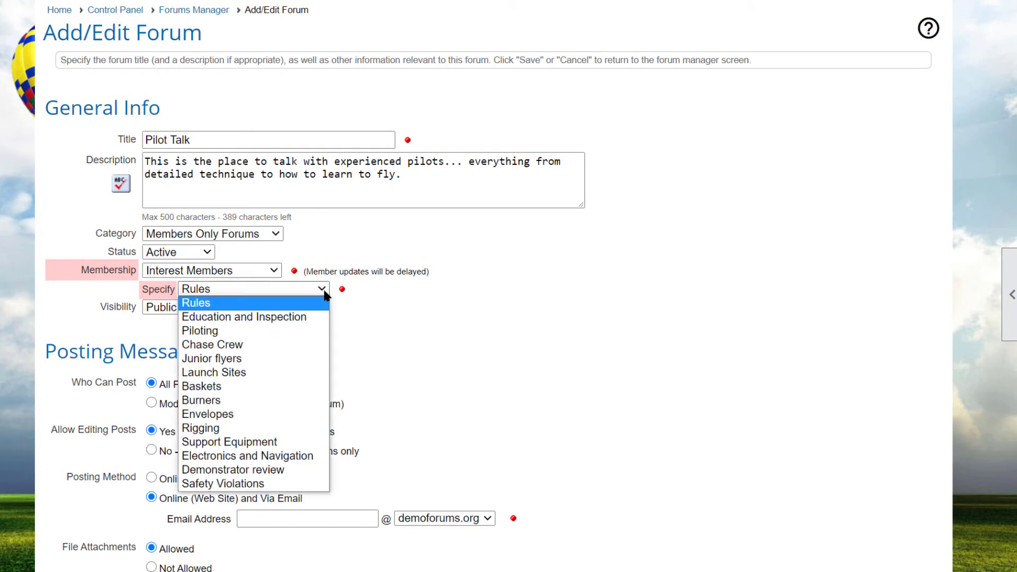
left_click(315, 332)
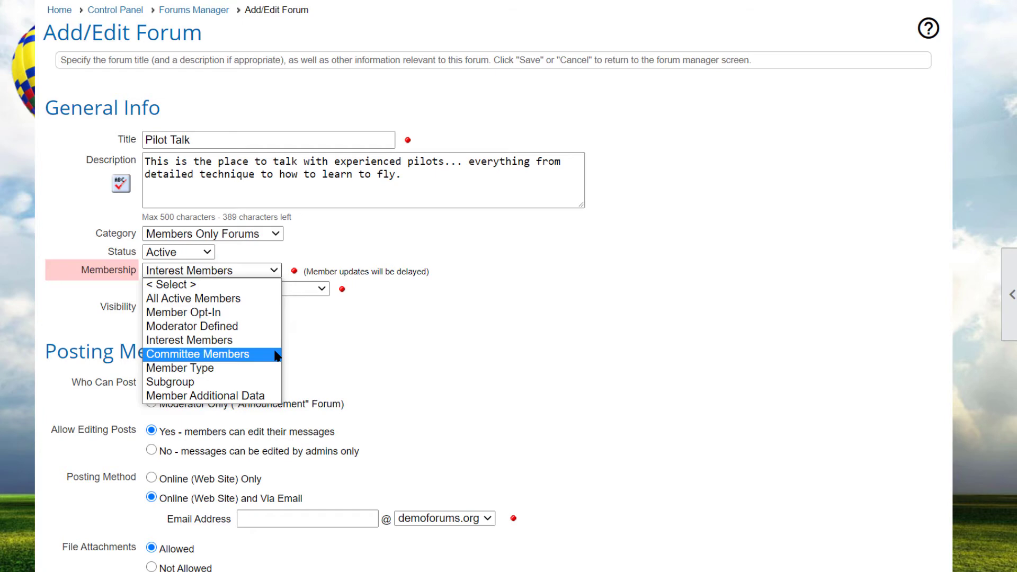
Try Committee Members and Member Type as the forum's membership, viewing the choices offered for each
left_click(276, 354)
left_click(326, 312)
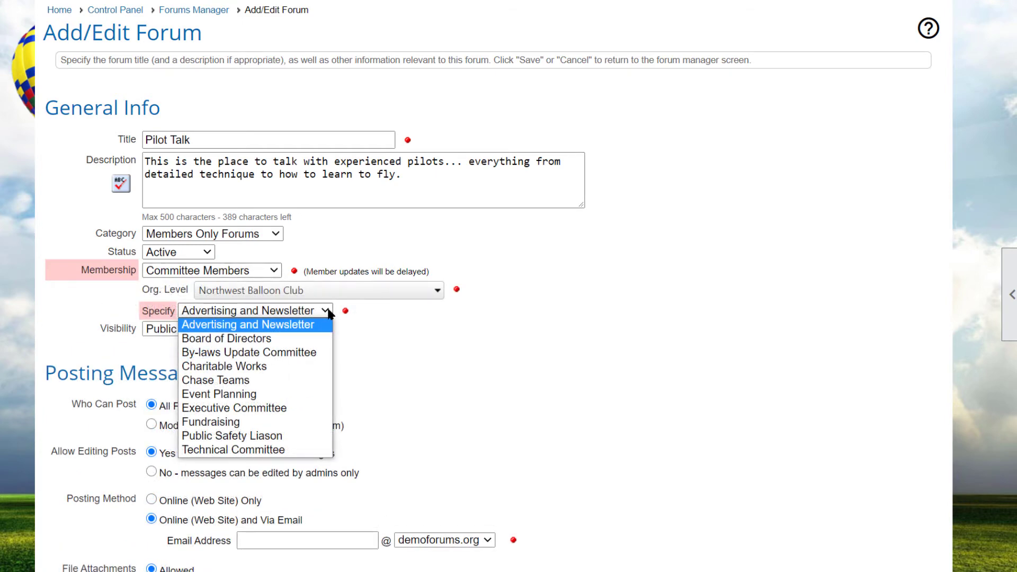
left_click(274, 270)
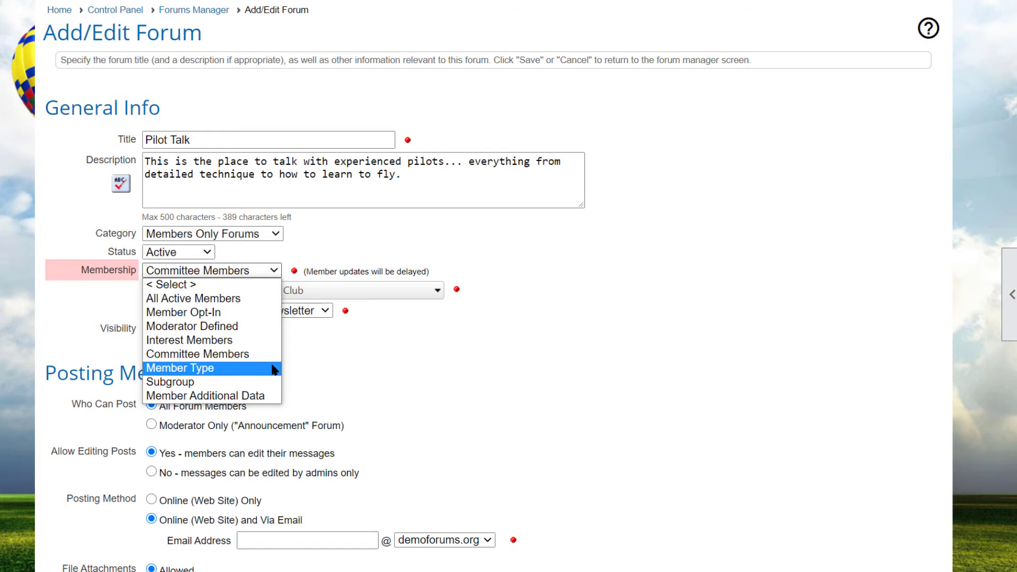
left_click(274, 369)
left_click(467, 289)
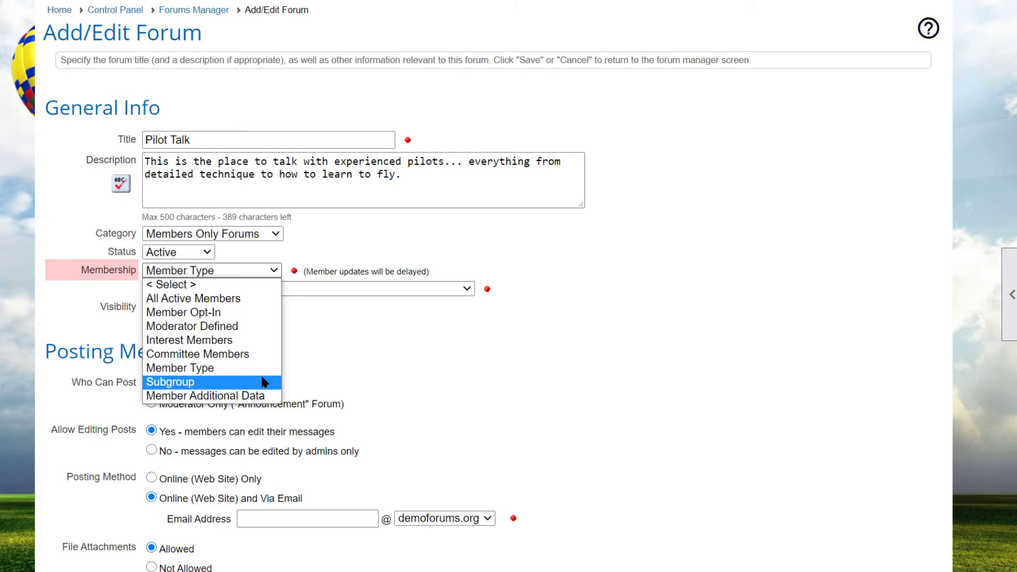
Try Subgroup and Member Additional Data as the forum's membership, viewing the organization levels and the Fly Area responses
left_click(263, 382)
left_click(439, 291)
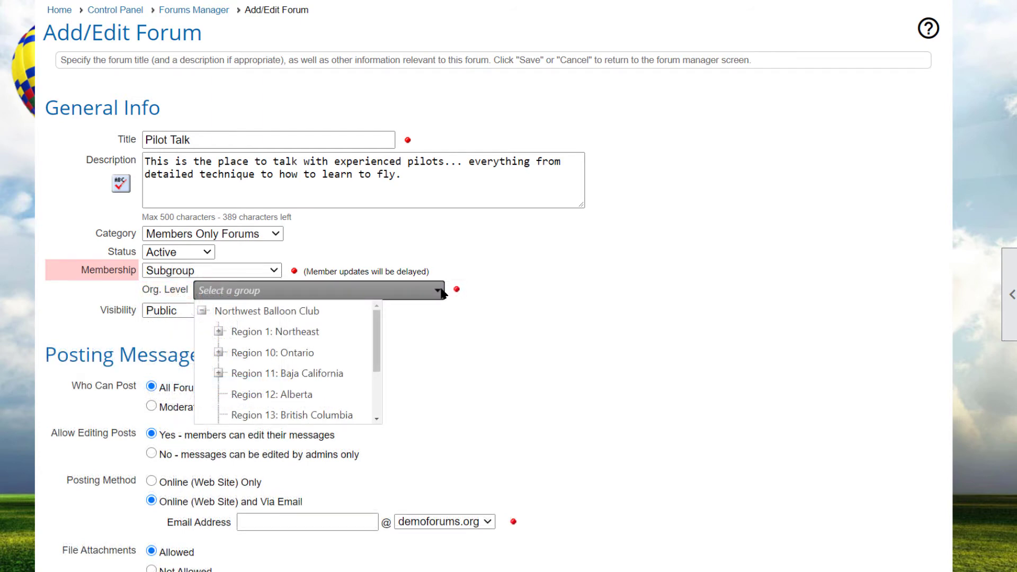
left_click(273, 270)
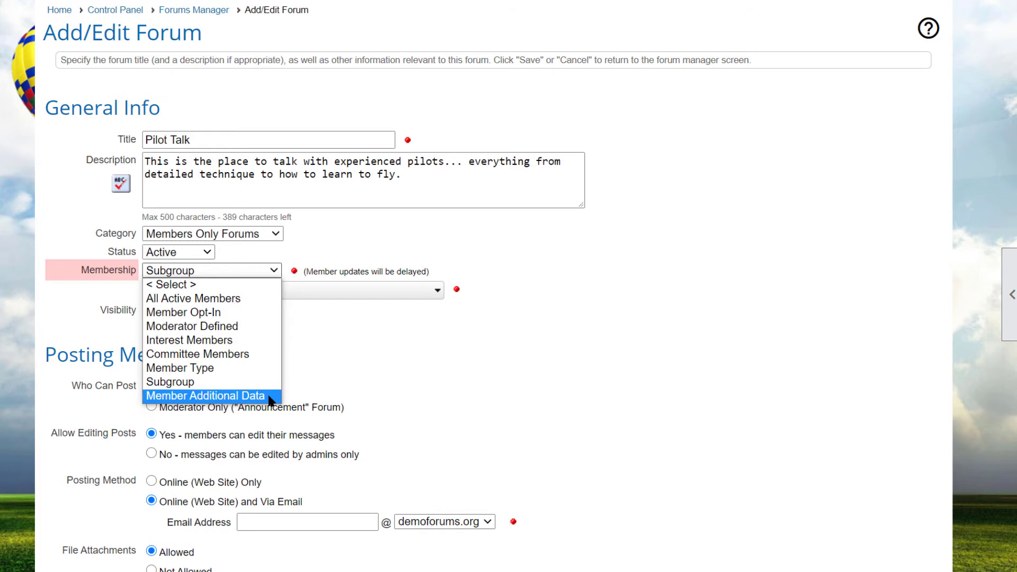
left_click(270, 396)
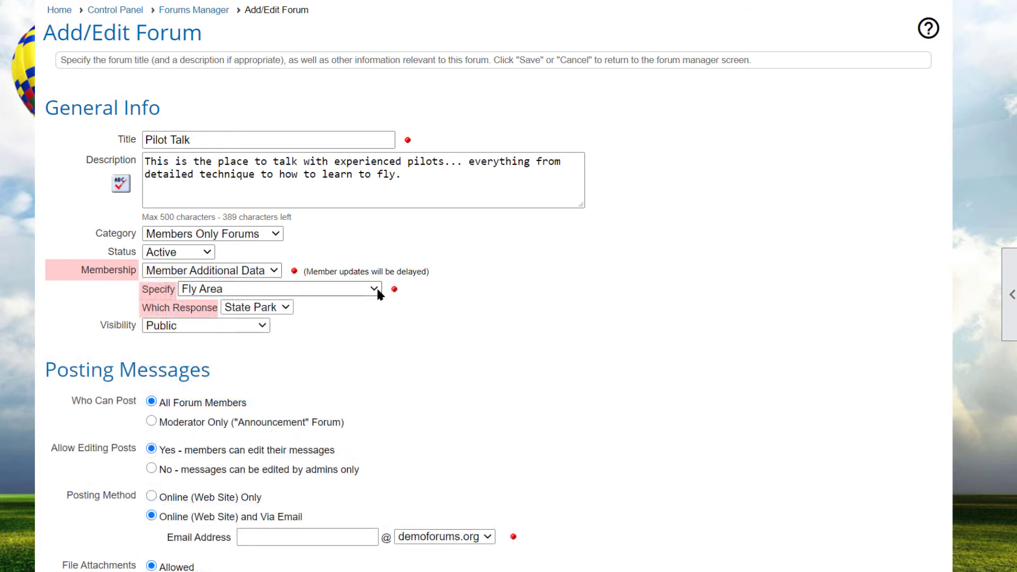
left_click(377, 293)
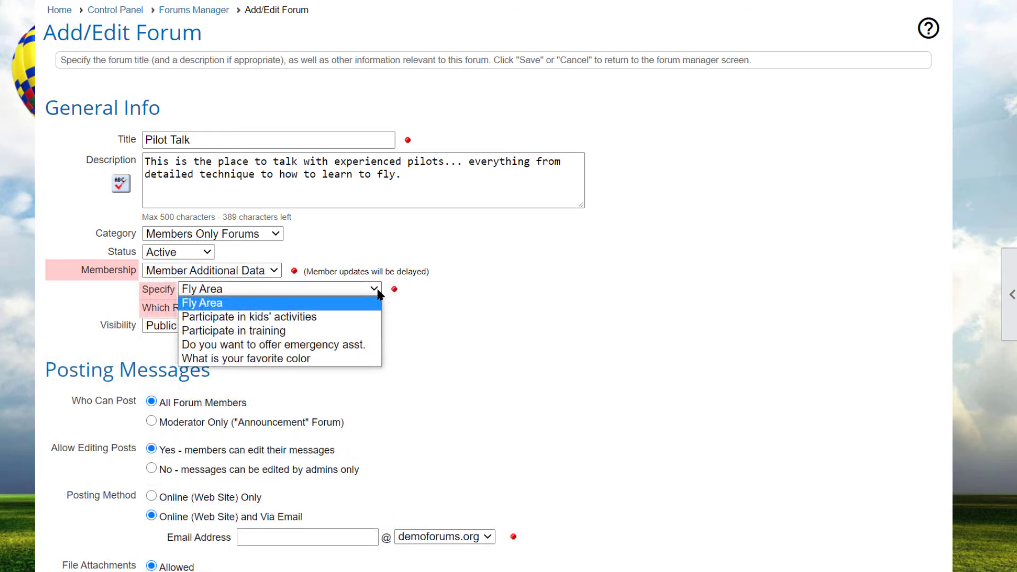
left_click(281, 303)
left_click(285, 308)
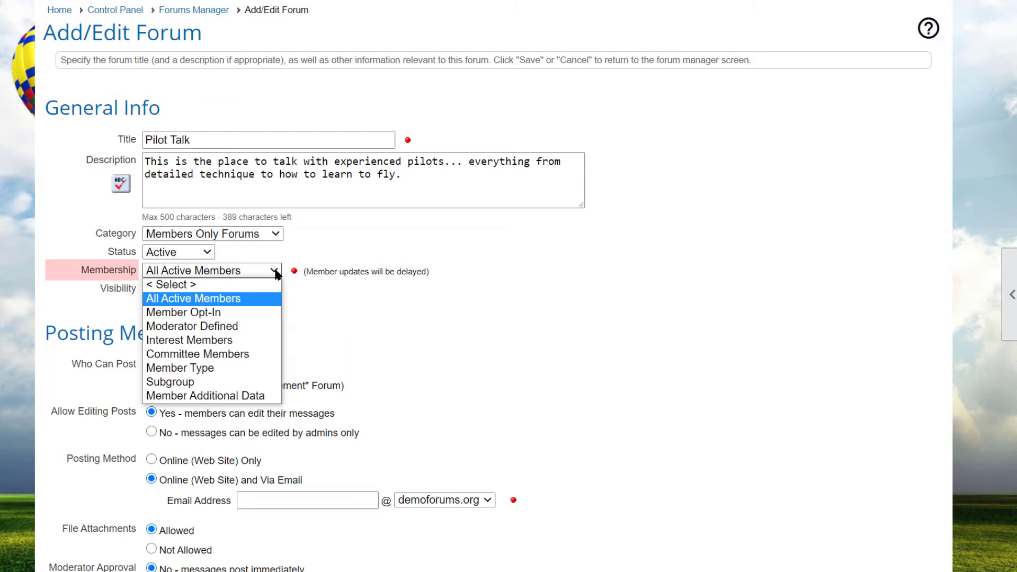
Set the Pilot Talk forum's membership to Interest Members and specify Piloting as the interest
left_click(264, 339)
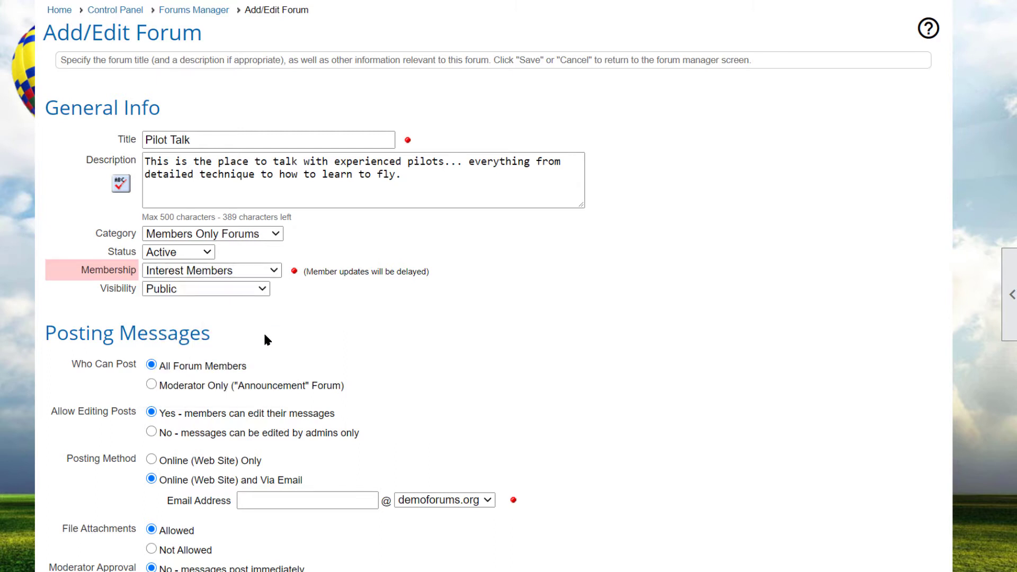
left_click(323, 290)
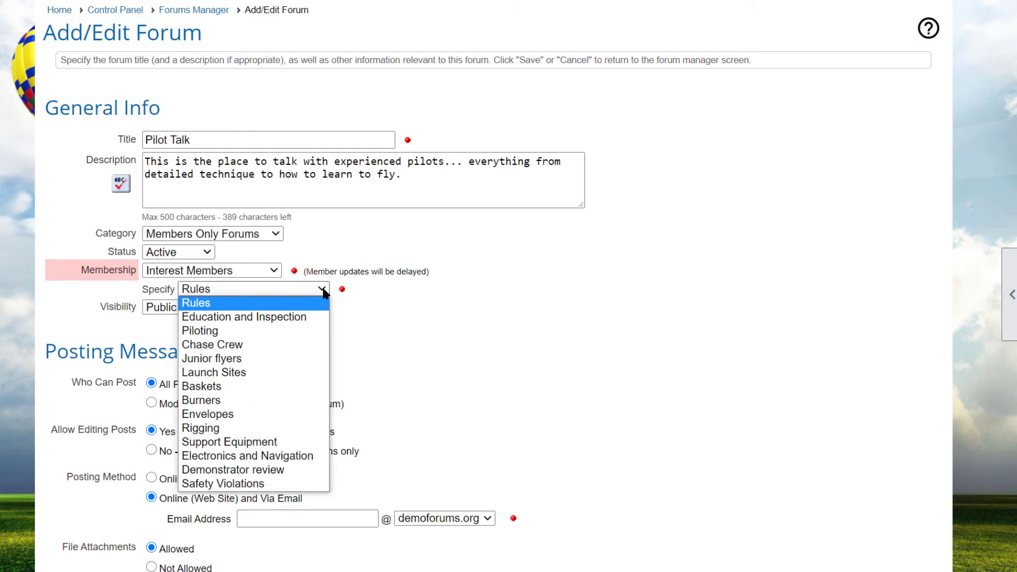
left_click(322, 333)
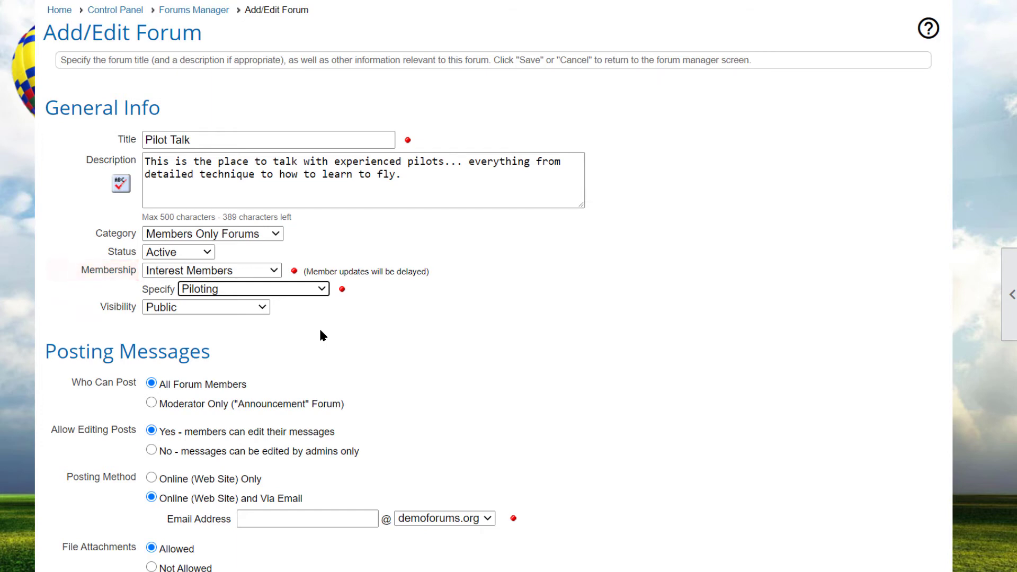
Set the Pilot Talk forum's visibility to Club Members Only, and try Moderator Only posting before returning to All Forum Members
left_click(264, 307)
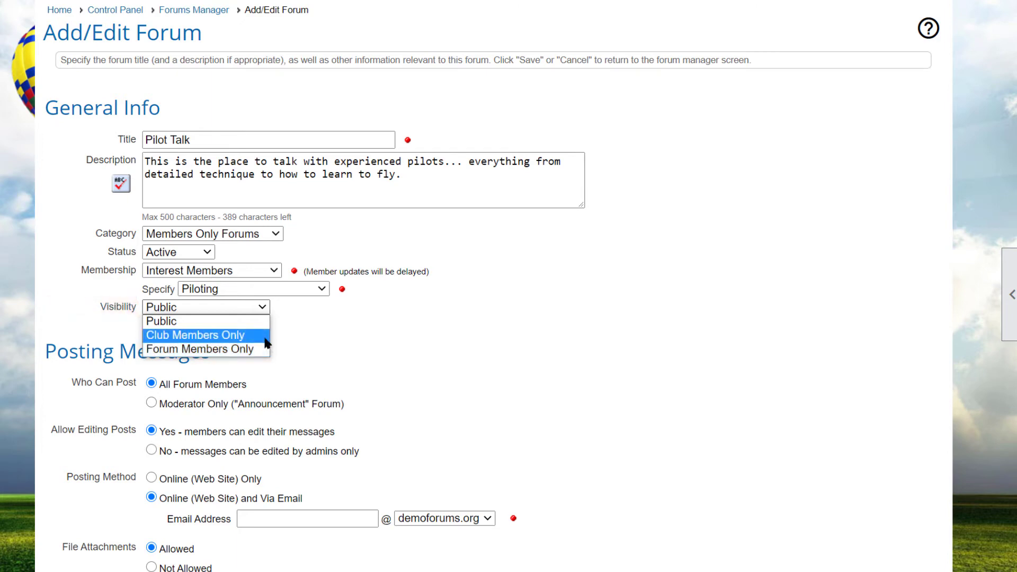
left_click(201, 334)
scroll(492, 286, "down", 6)
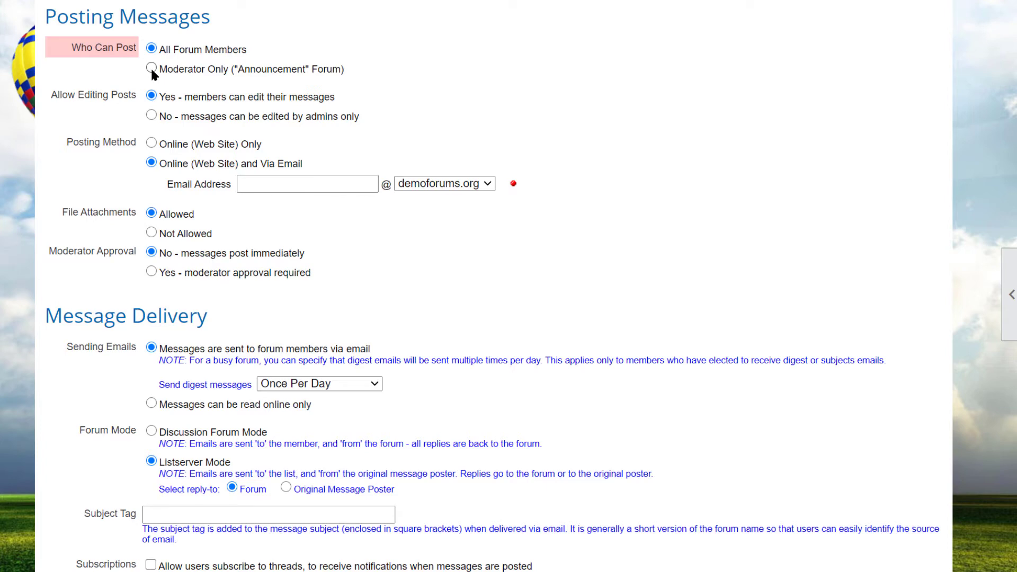
left_click(151, 68)
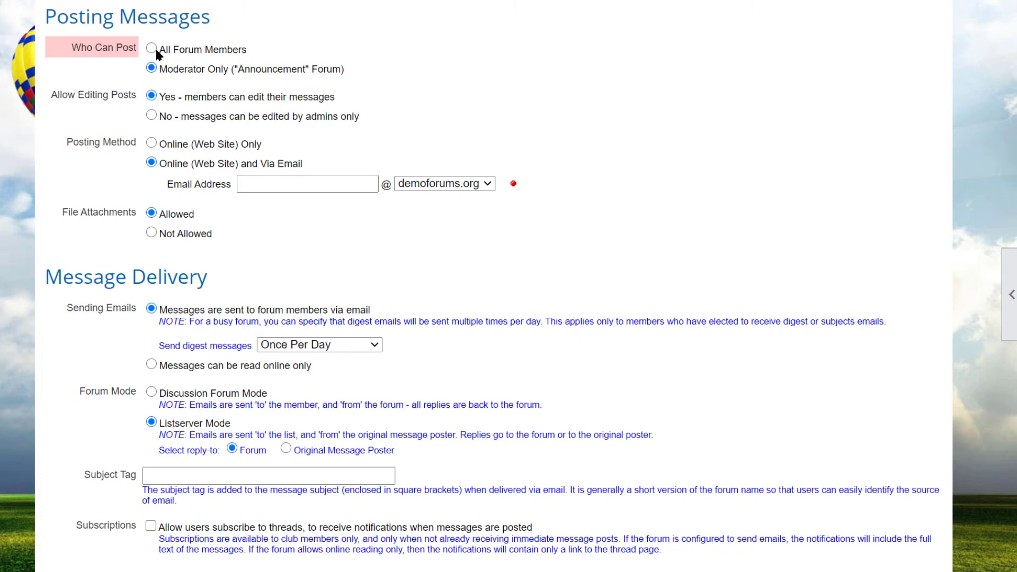
left_click(154, 48)
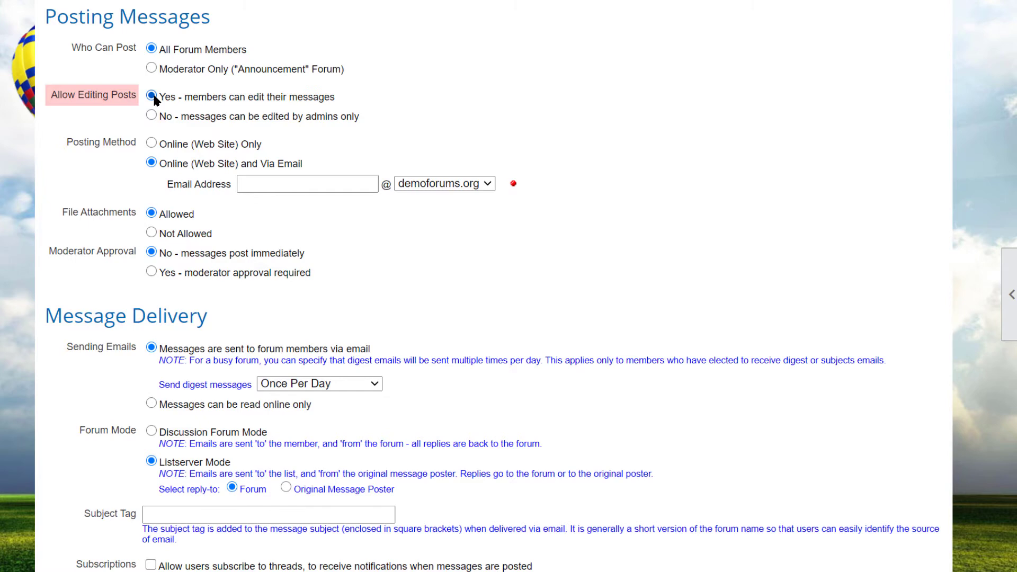
Set the posting method to Online (Web Site) and Via Email, with pilotforum as the mailbox name on the demoforums.org domain
left_click(152, 143)
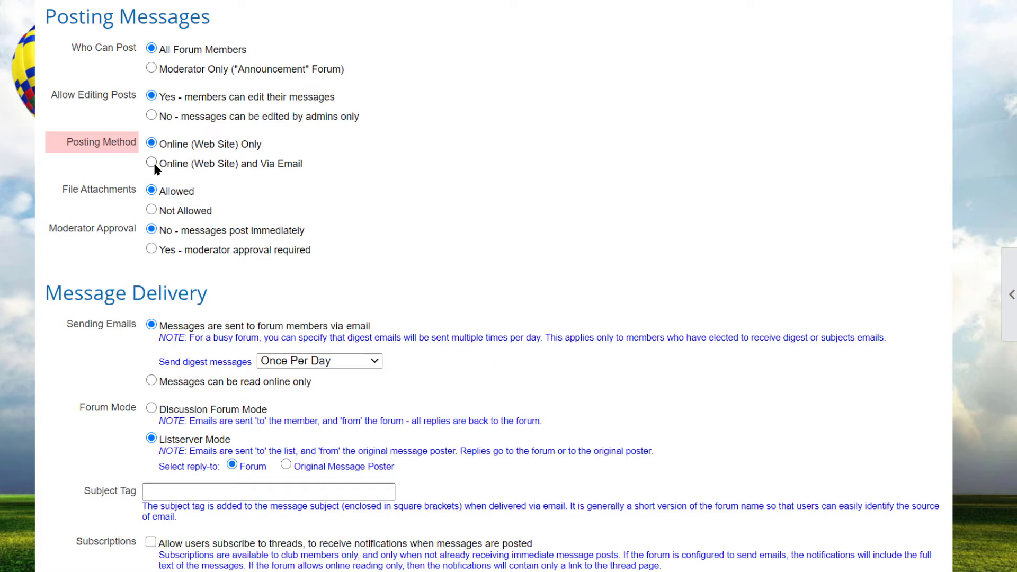
left_click(151, 163)
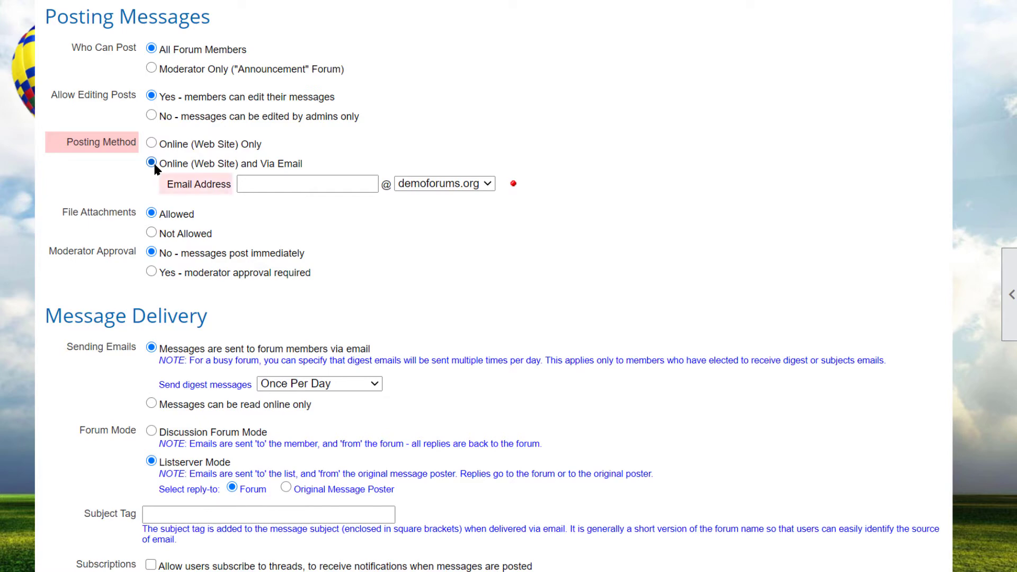
type("pilotforum")
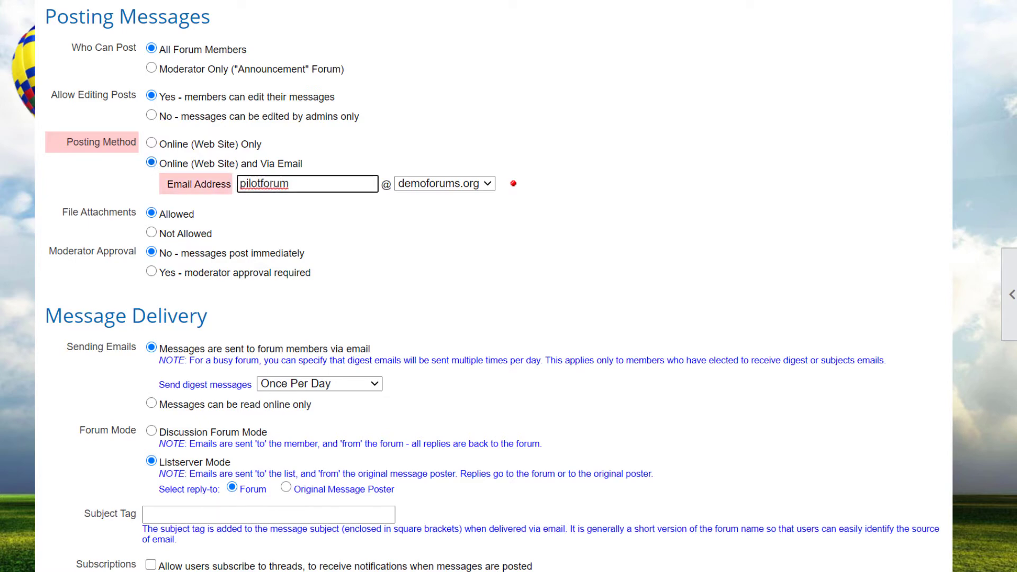
left_click(488, 183)
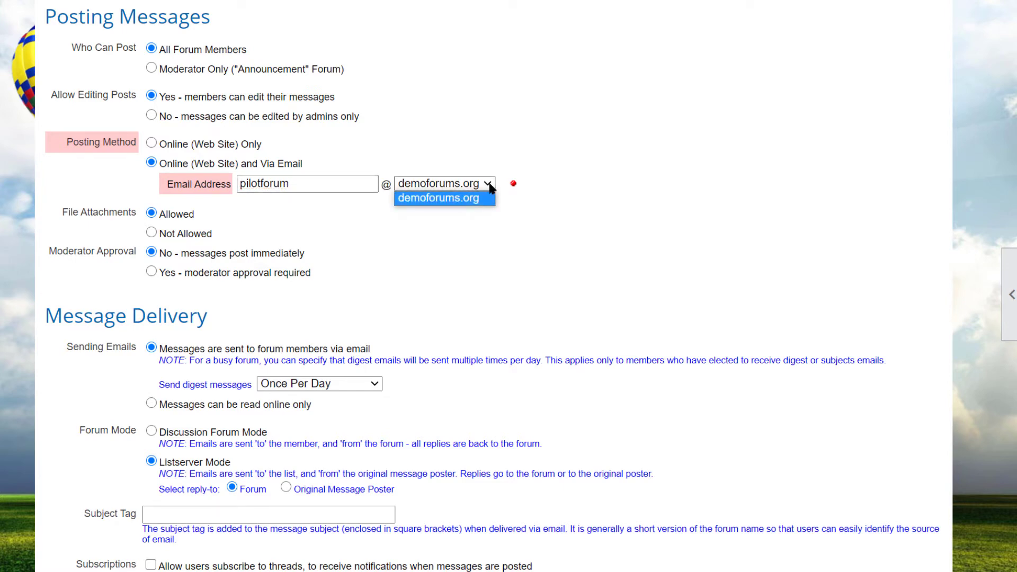
left_click(490, 196)
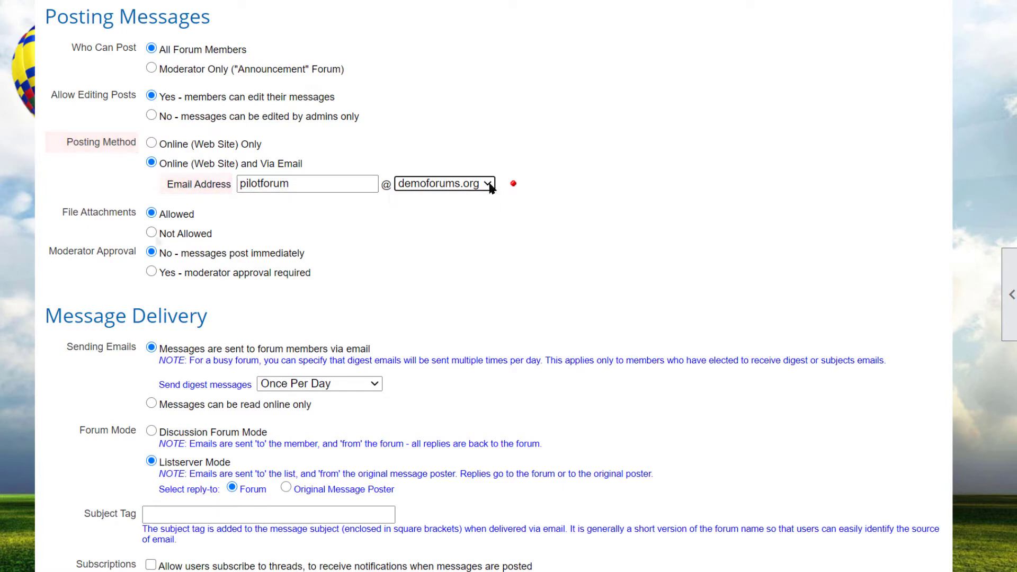
Try Not Allowed for file attachments, return to Allowed, and choose immediate posting without moderator approval
left_click(152, 233)
key("Up")
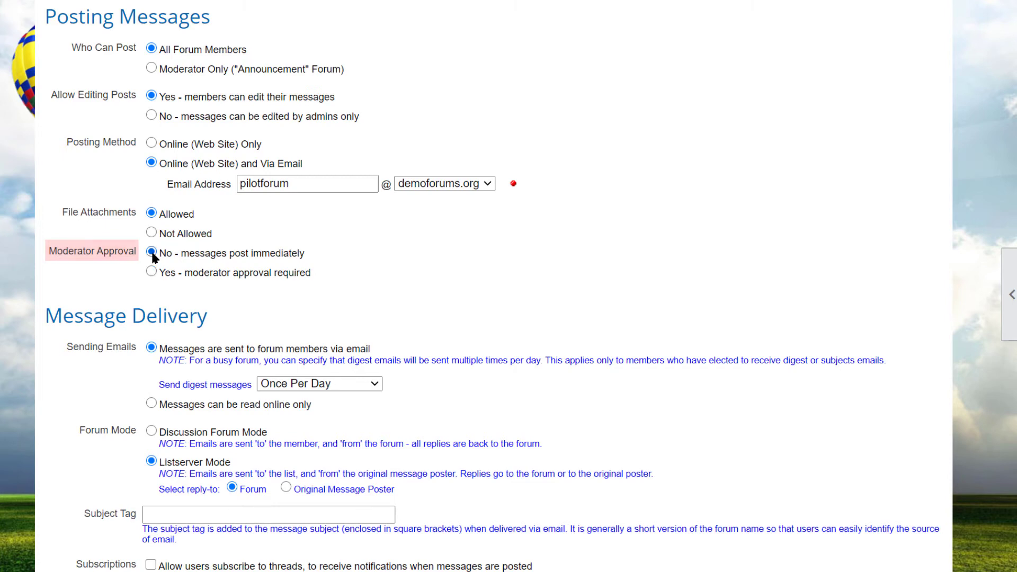
left_click(151, 253)
View the frequency choices for sending digest messages in the message delivery settings
scroll(163, 260, "down", 1)
scroll(163, 260, "down", 2)
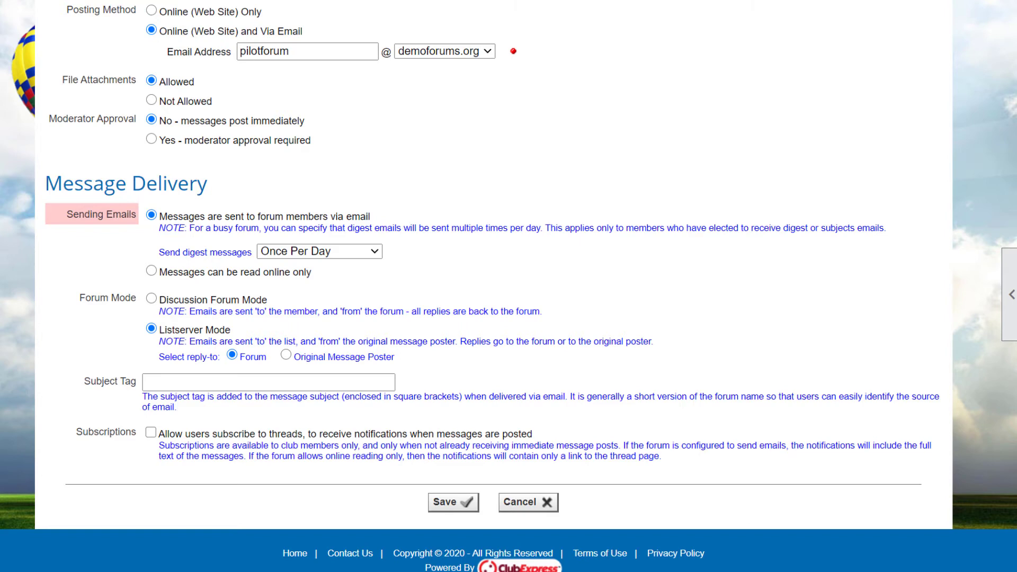
left_click(374, 252)
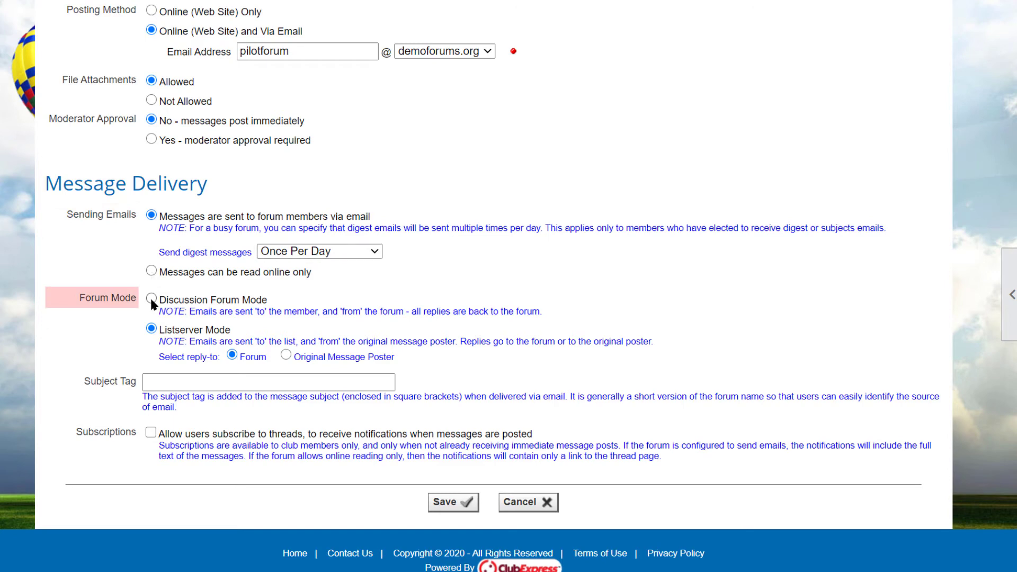
Try Discussion Forum Mode and the Original Message Poster reply-to option, returning to Listserver Mode with replies to the Forum
left_click(152, 299)
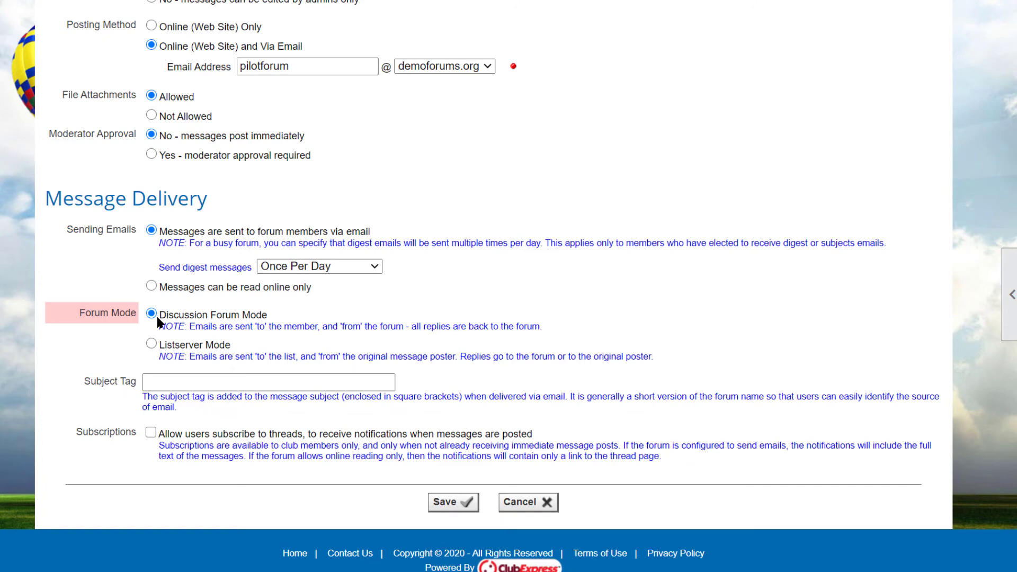
left_click(159, 345)
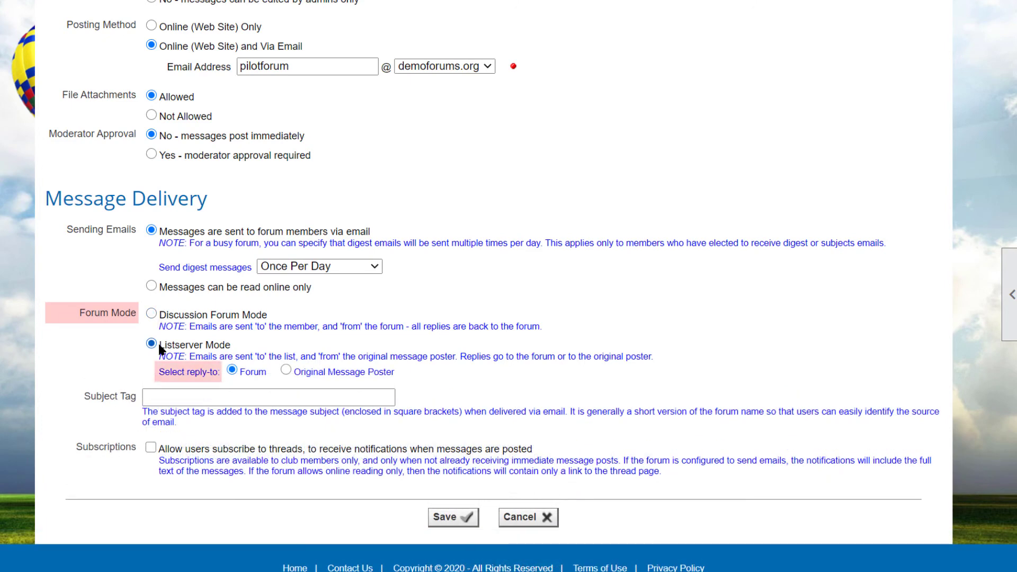
left_click(286, 369)
left_click(233, 369)
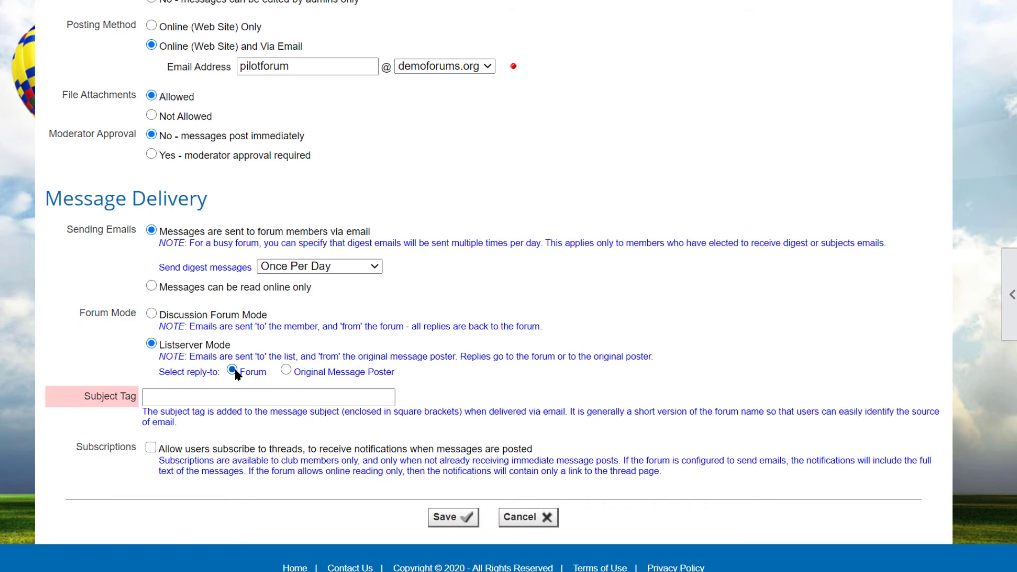
Enter Pilot Talk as the subject tag and allow users to subscribe to threads for new message notifications
key("Tab")
type("Pilot Talk")
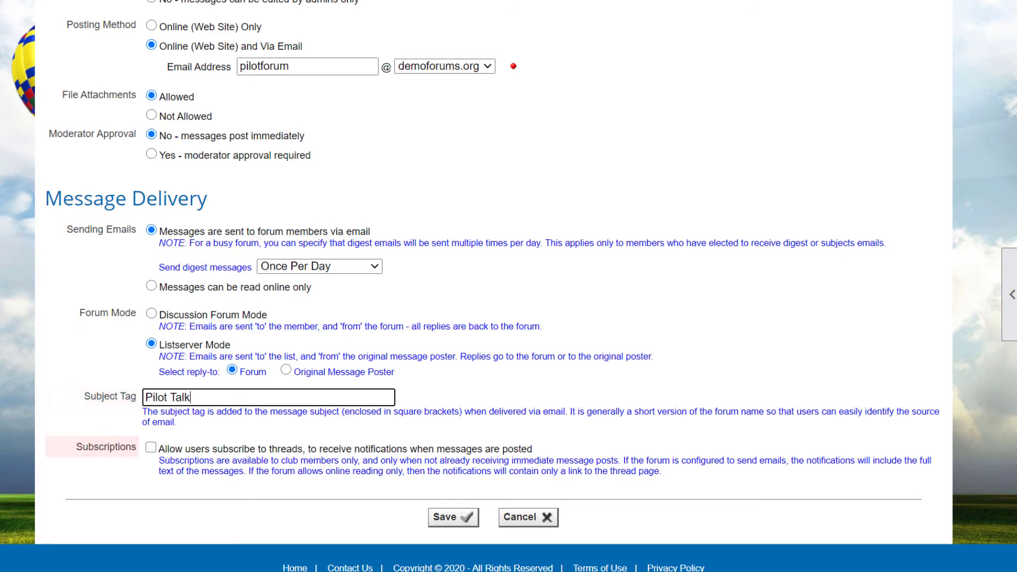
left_click(151, 449)
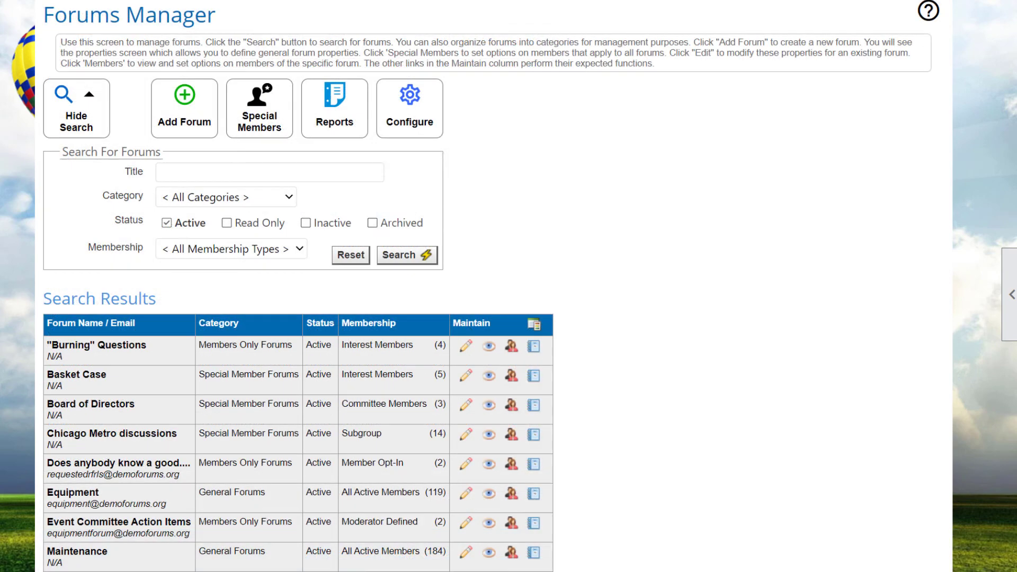
Open the Forum Email Disclaimer settings, and view the status choices in the "Burning" Questions forum's properties
left_click(409, 108)
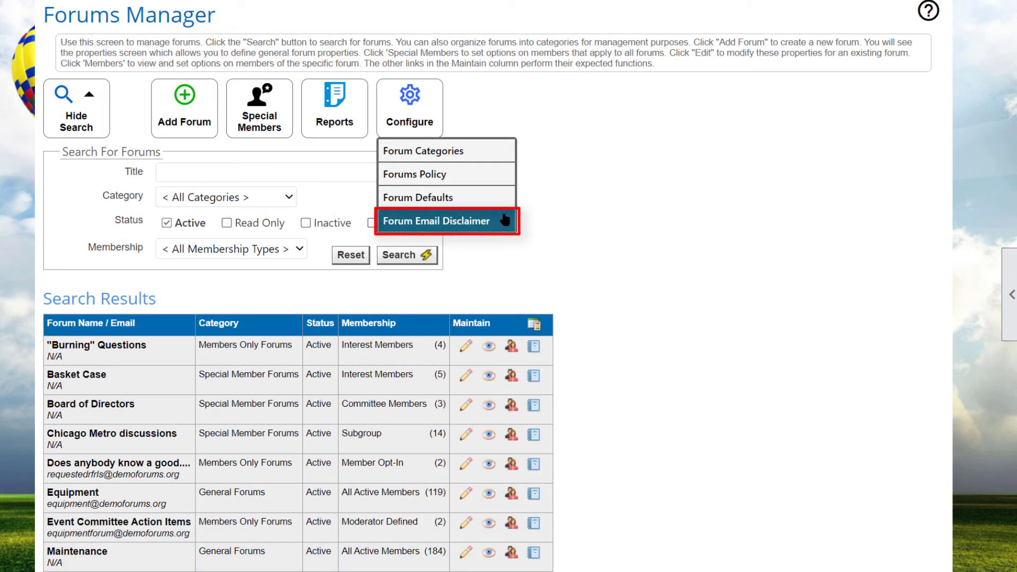
left_click(504, 220)
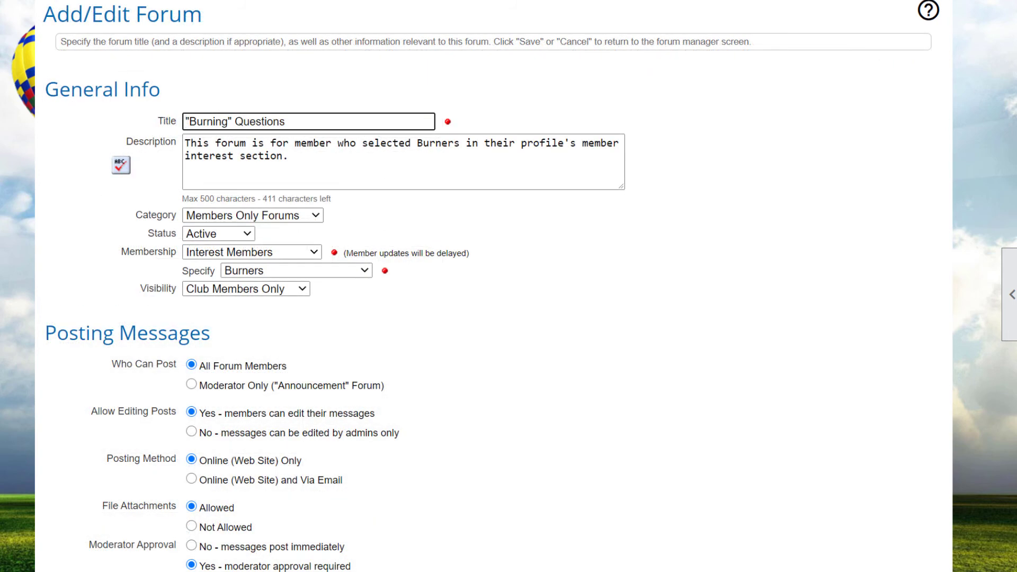
left_click(247, 234)
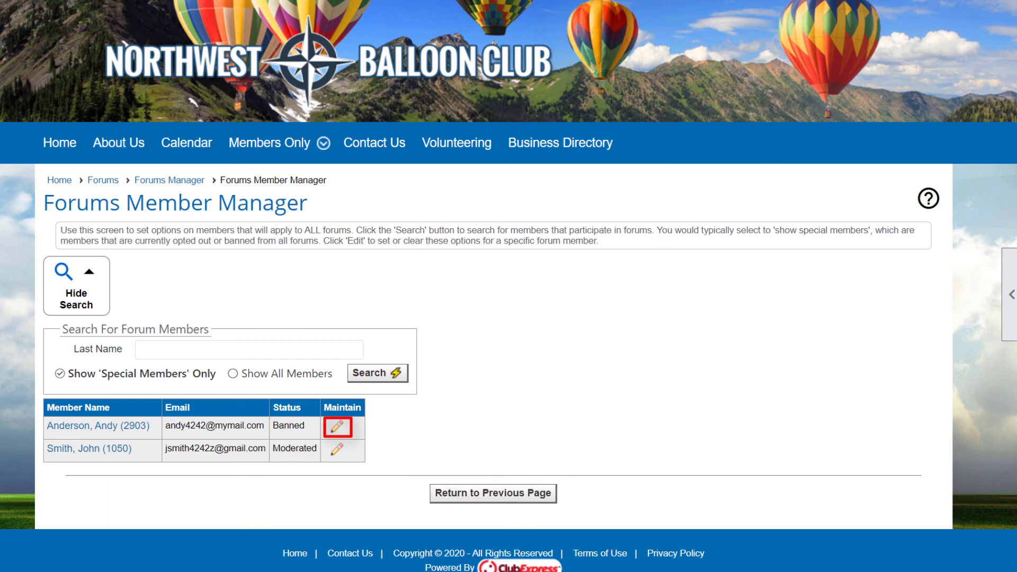
Open the banned member's forum options, and search all members by last name to save the matching member's status as Moderated
left_click(336, 429)
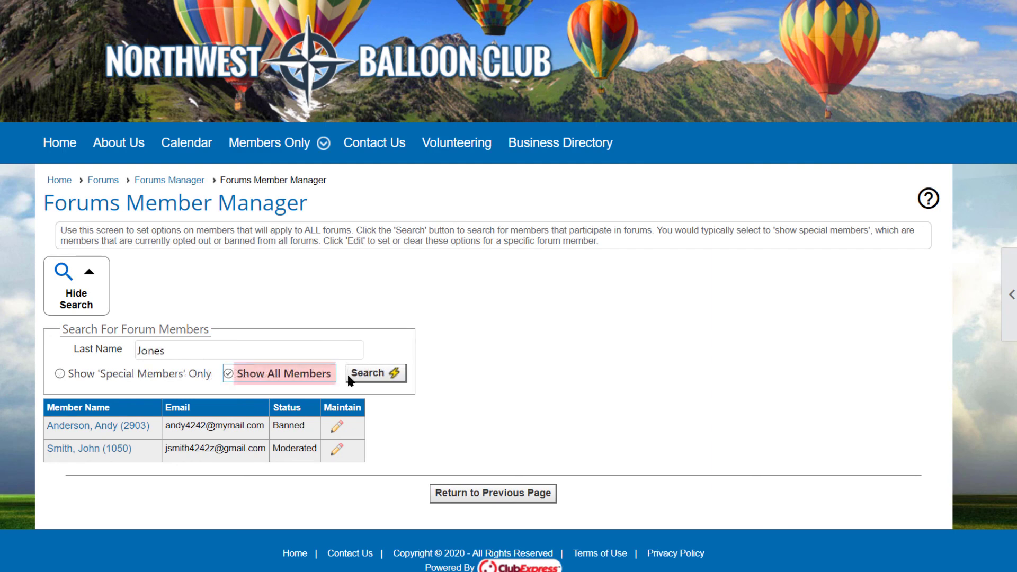
left_click(349, 376)
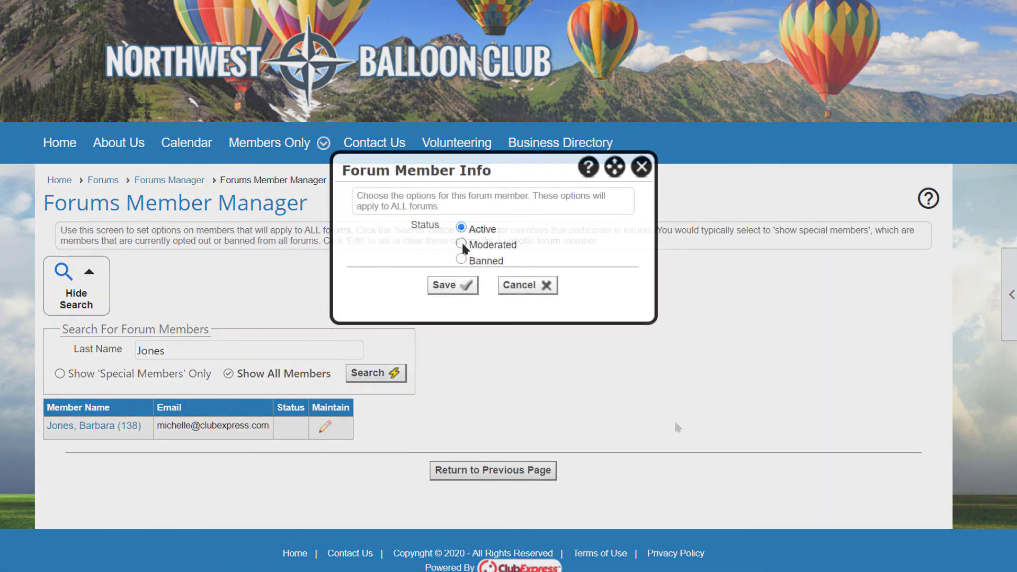
left_click(465, 286)
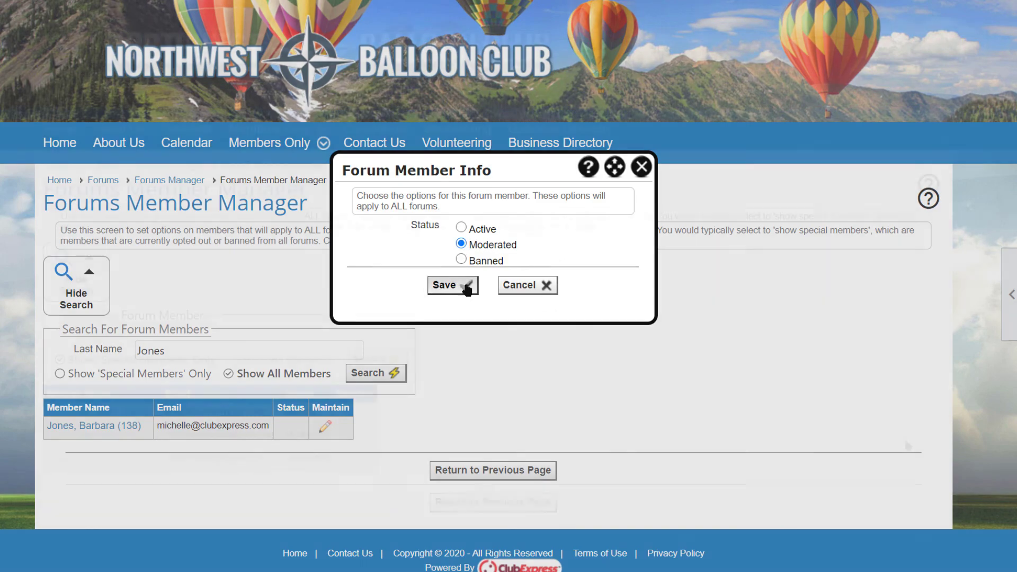